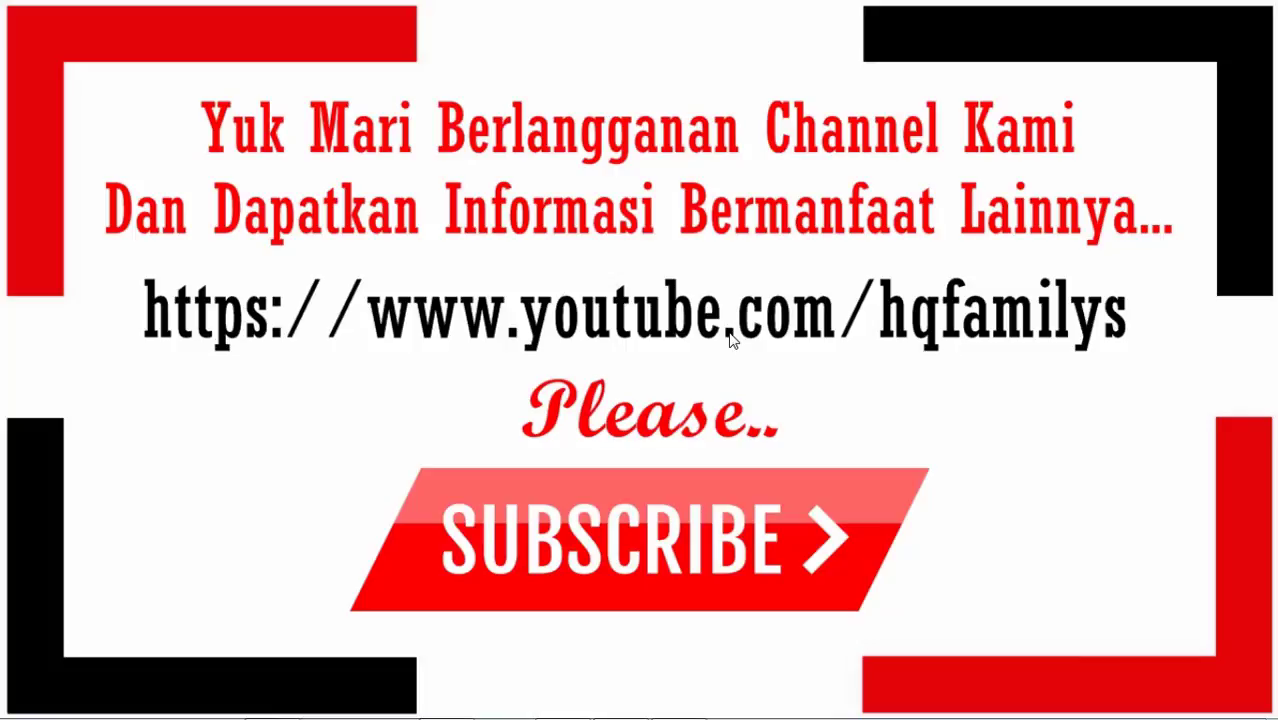
- Bring the Bom Neraka book window to the front and scroll up to the PERSEMBAHAN page
mouse_move(479, 712)
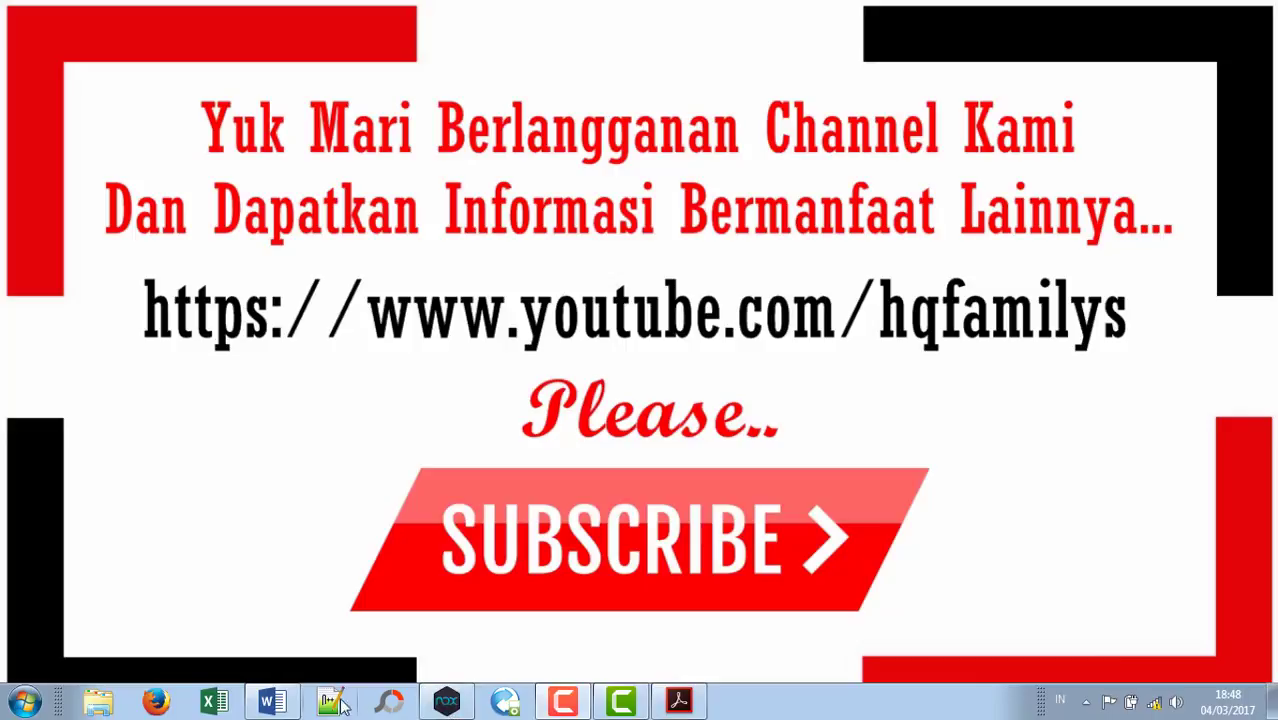
left_click(285, 705)
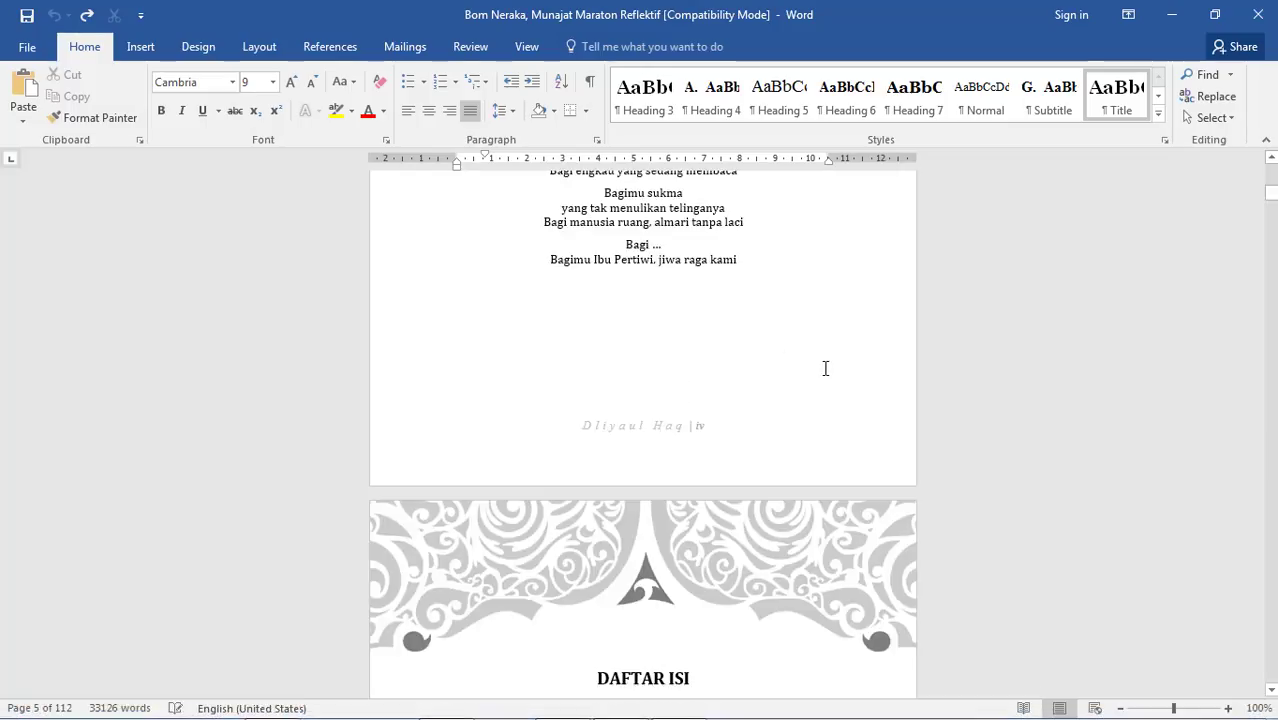
scroll(825, 368, "up", 3)
scroll(825, 372, "up", 3)
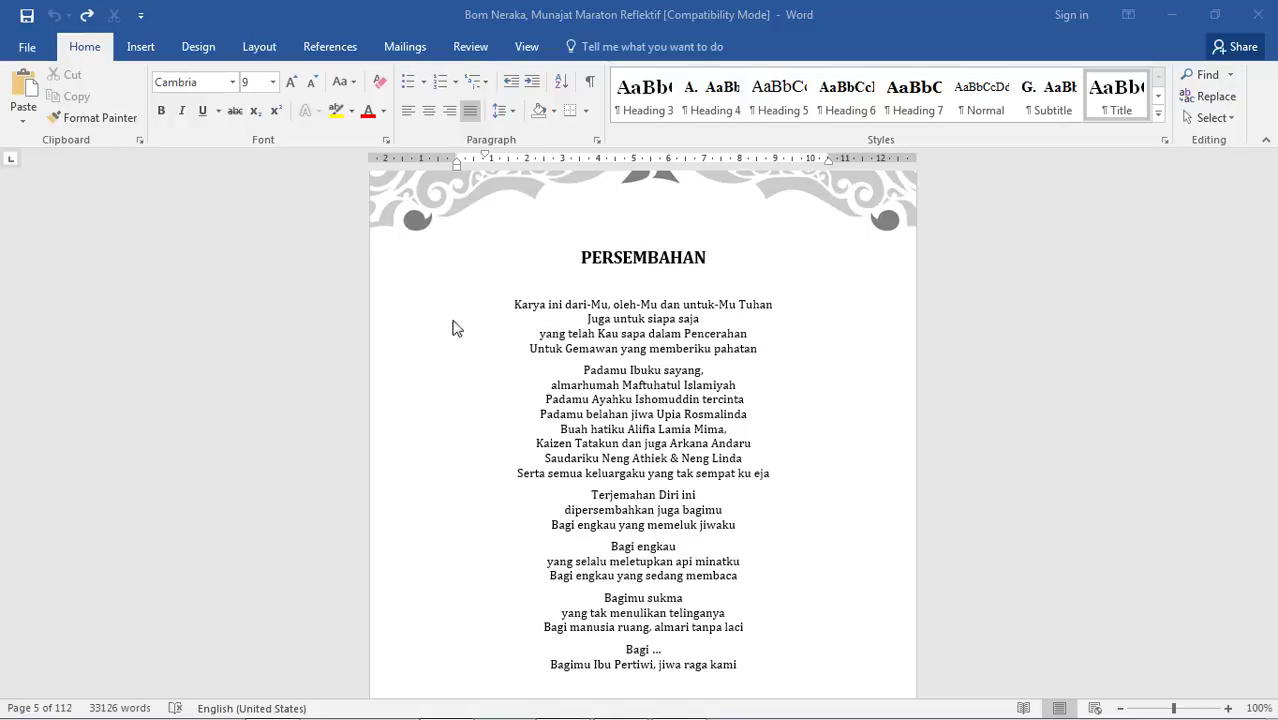
left_click(84, 56)
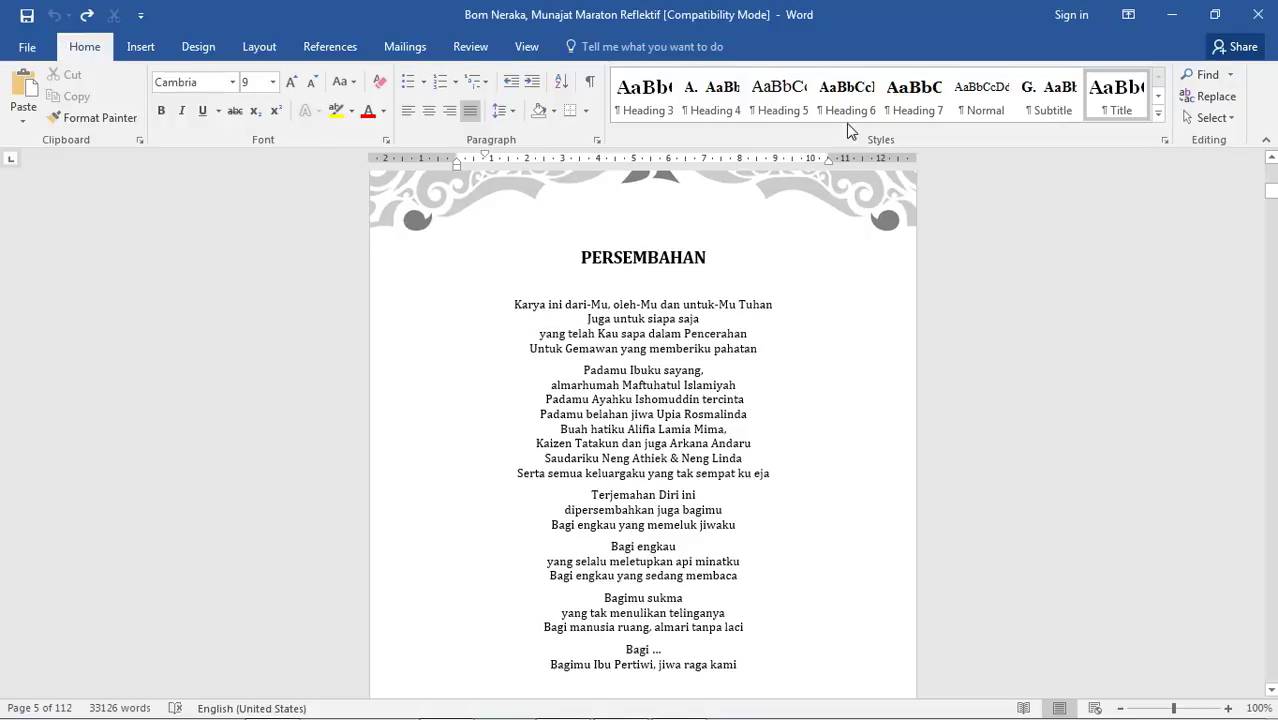
- Select the entire document text with Select All, then deselect it by clicking in the text
left_click(1232, 118)
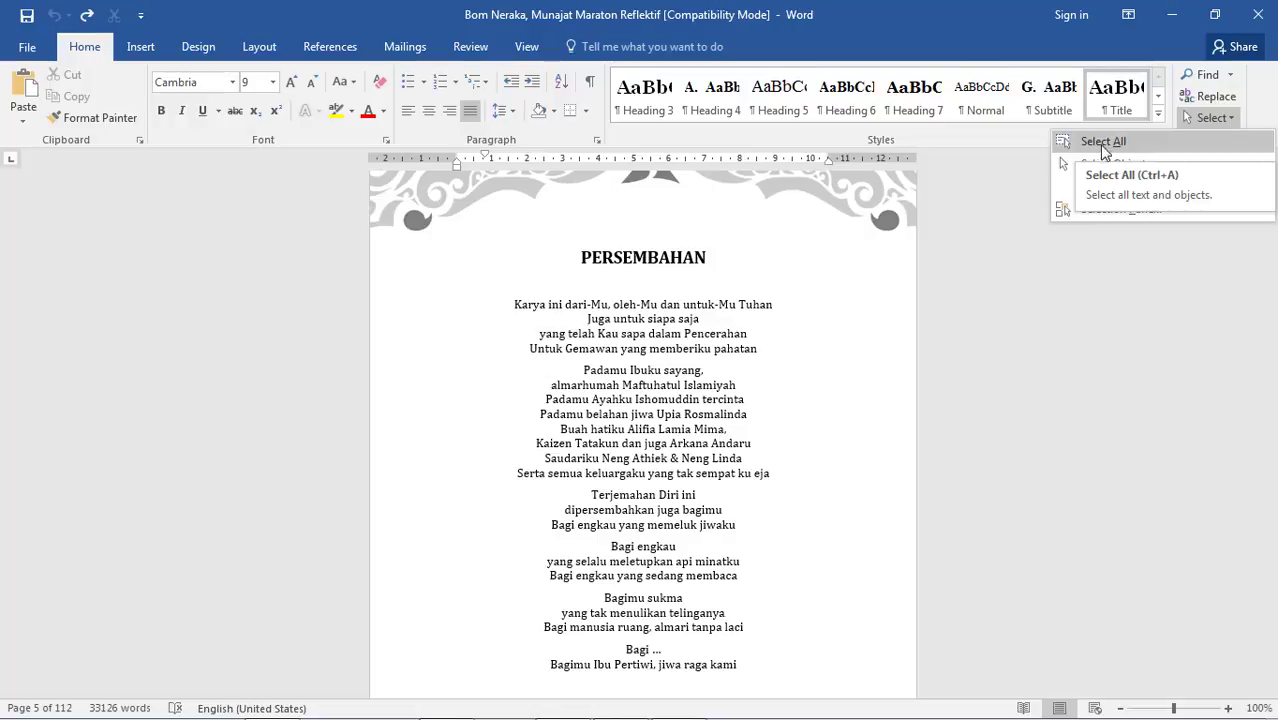
left_click(1108, 144)
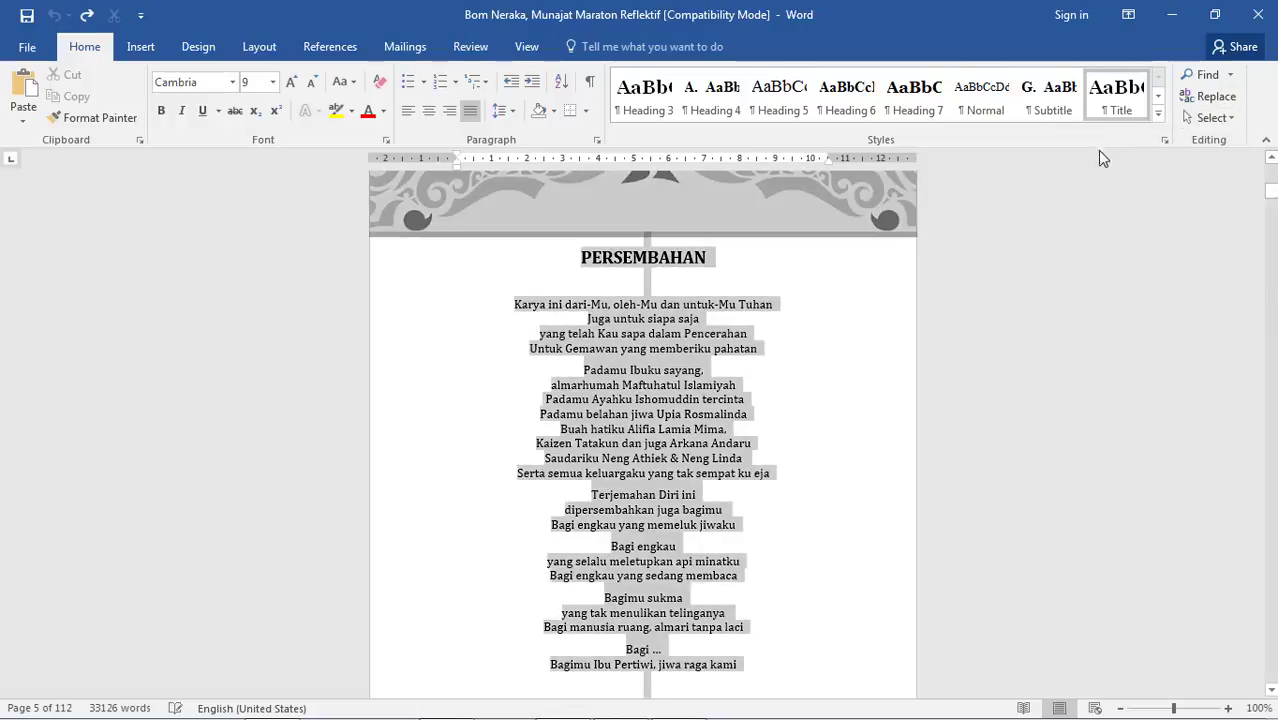
scroll(788, 384, "down", 3)
scroll(788, 384, "down", 3)
scroll(788, 380, "up", 4)
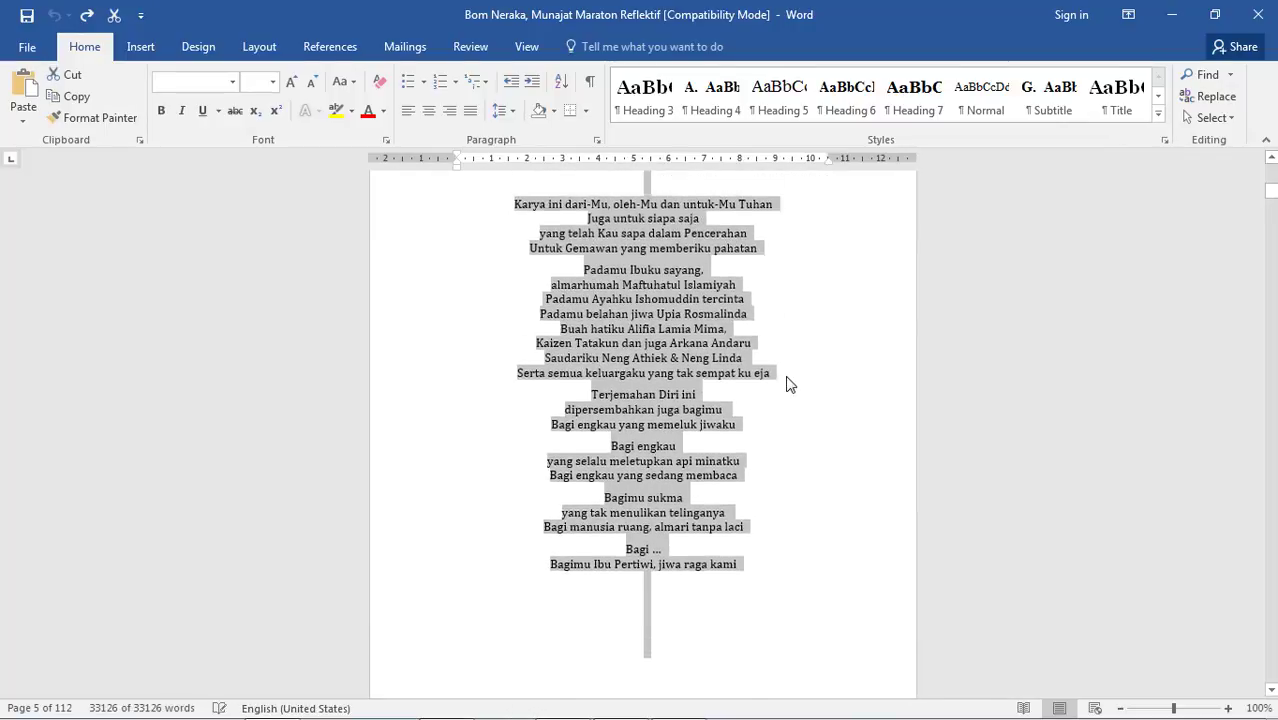
scroll(788, 380, "up", 3)
scroll(806, 395, "down", 3)
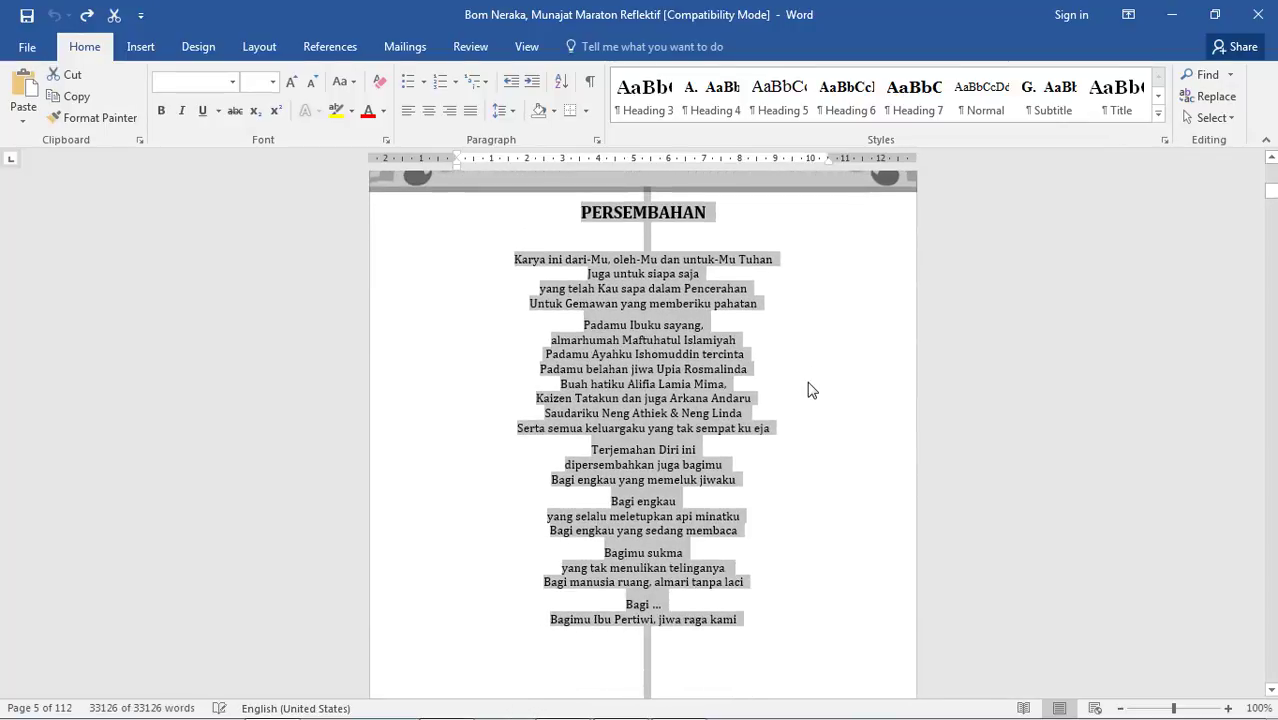
scroll(806, 395, "down", 2)
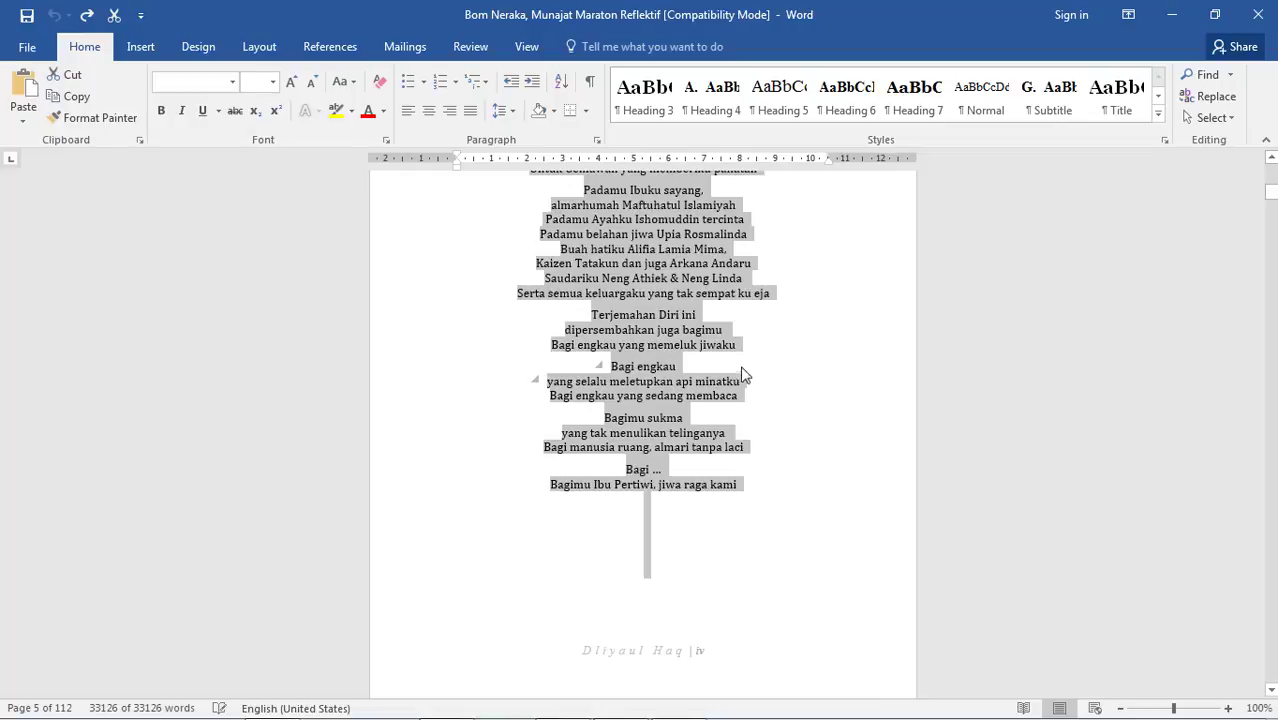
scroll(734, 364, "down", 1)
scroll(734, 362, "down", 5)
scroll(734, 364, "up", 4)
scroll(736, 366, "up", 4)
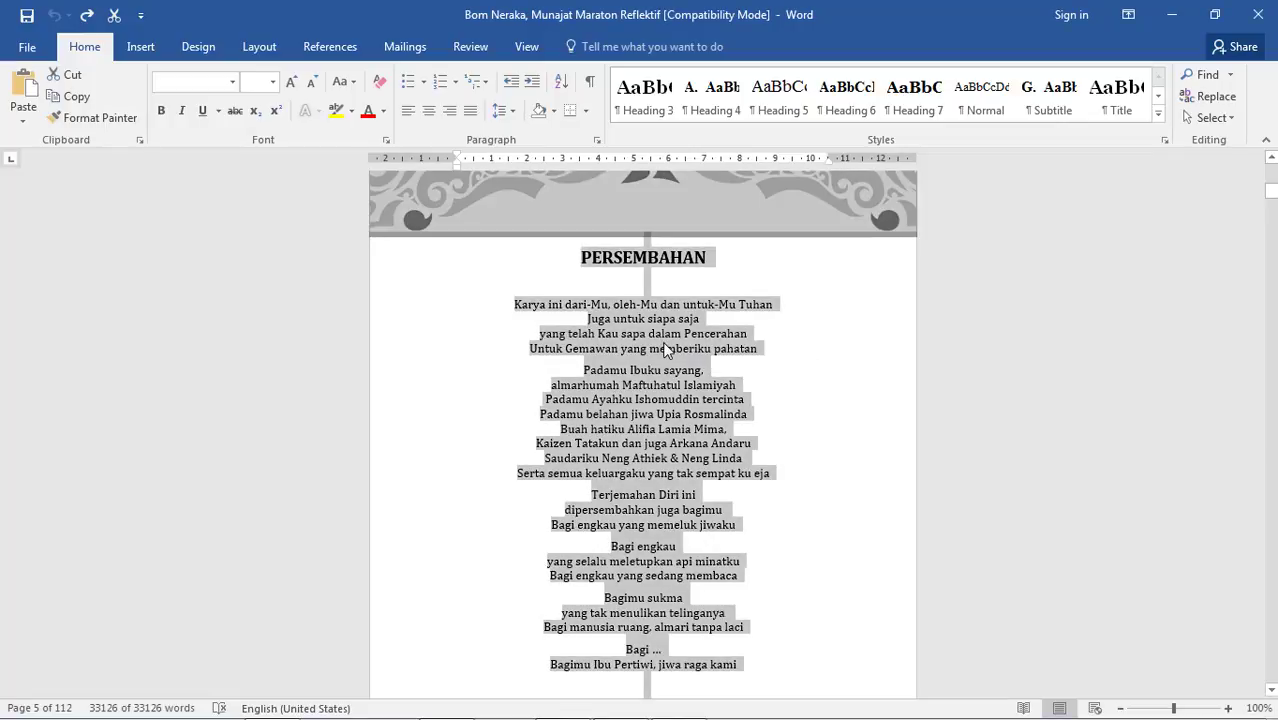
left_click(665, 348)
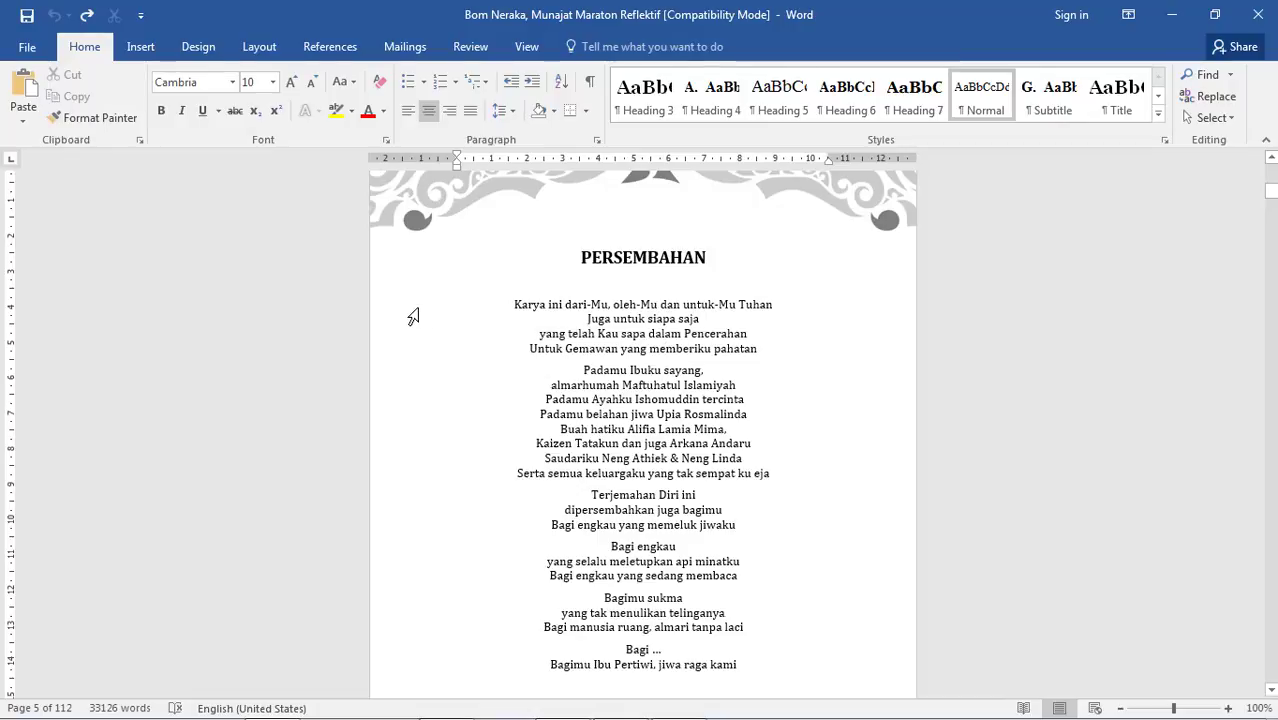
- Select the whole book text by triple-clicking in the left margin
triple_click(415, 306)
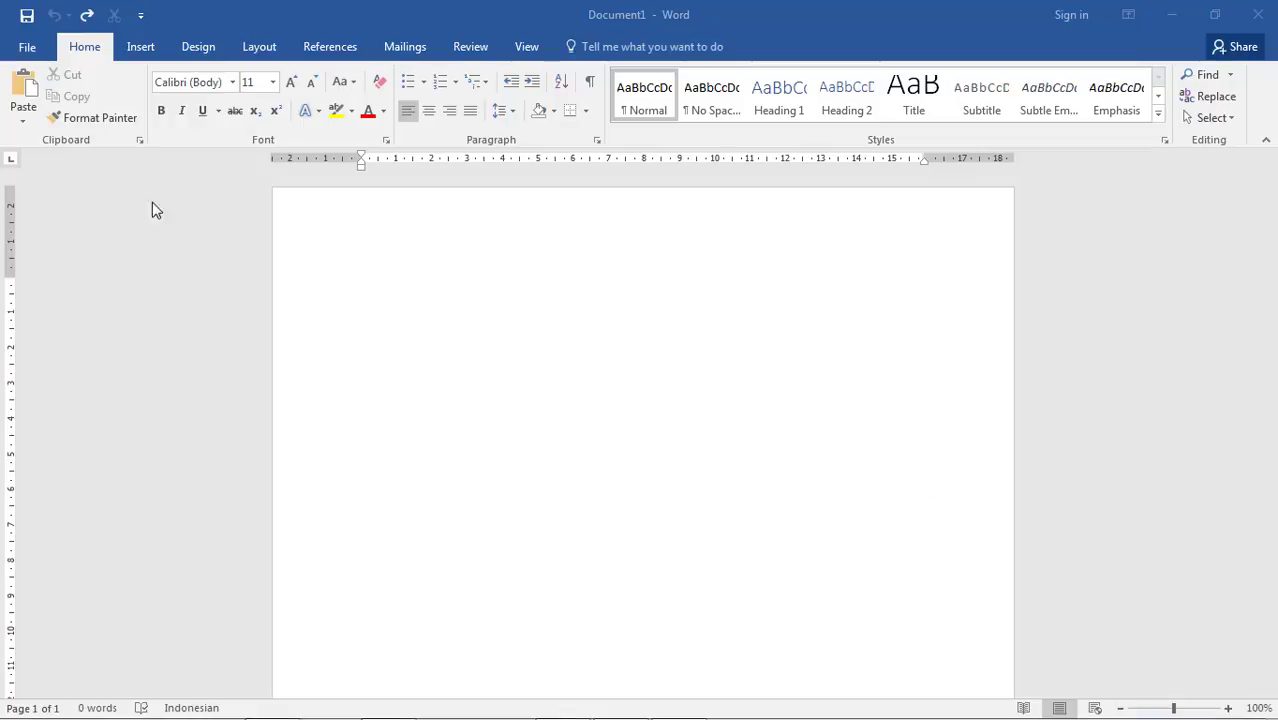
- Insert the Calendar 2 quick table showing MAY into the blank document
left_click(190, 46)
left_click(141, 46)
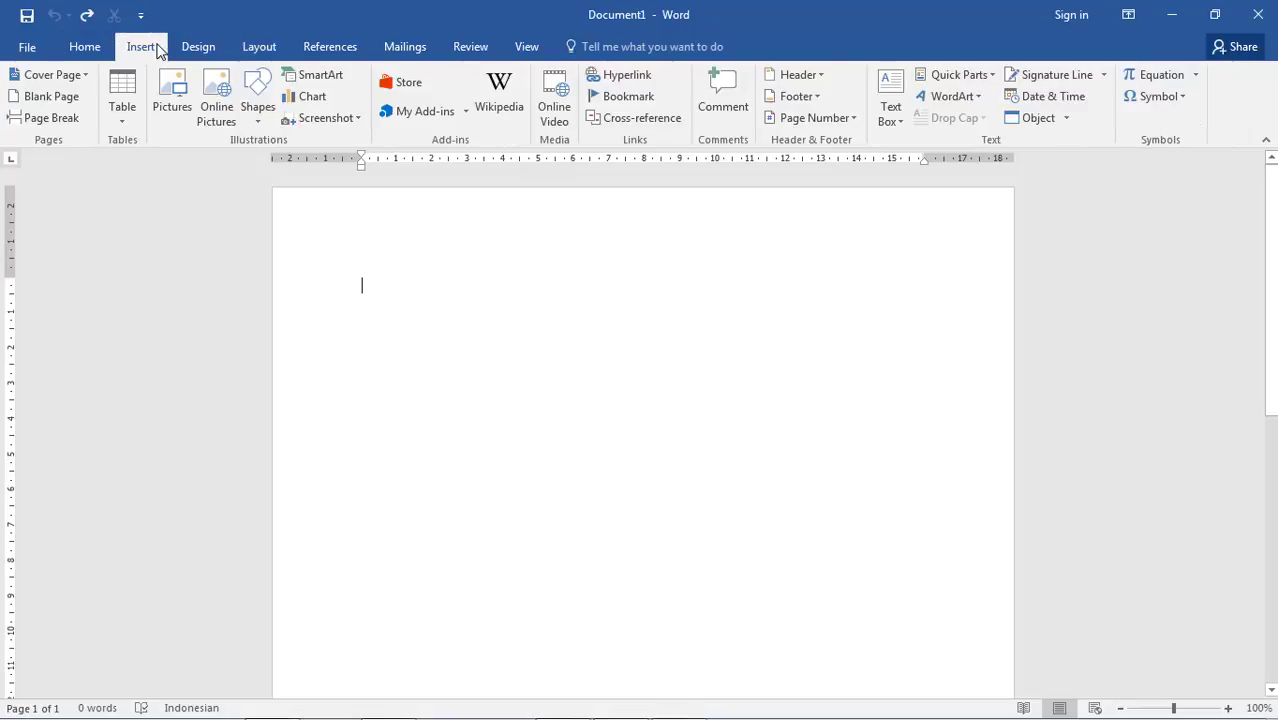
left_click(131, 120)
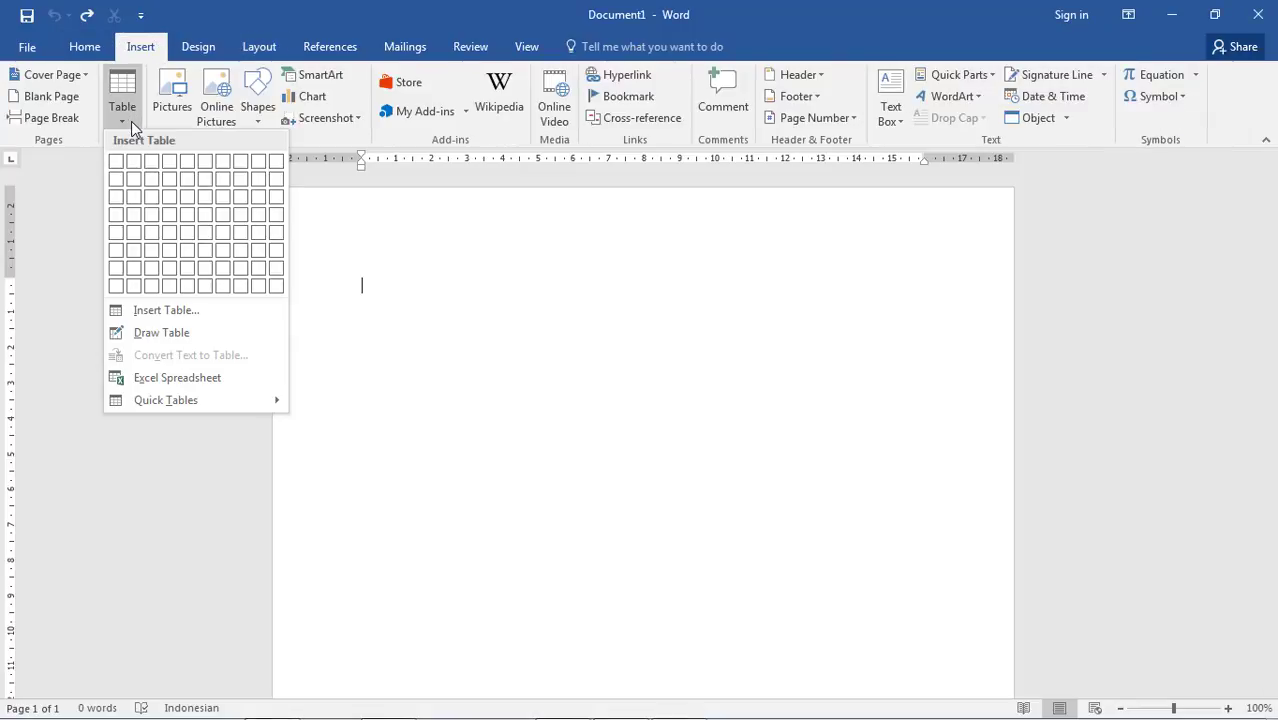
mouse_move(165, 400)
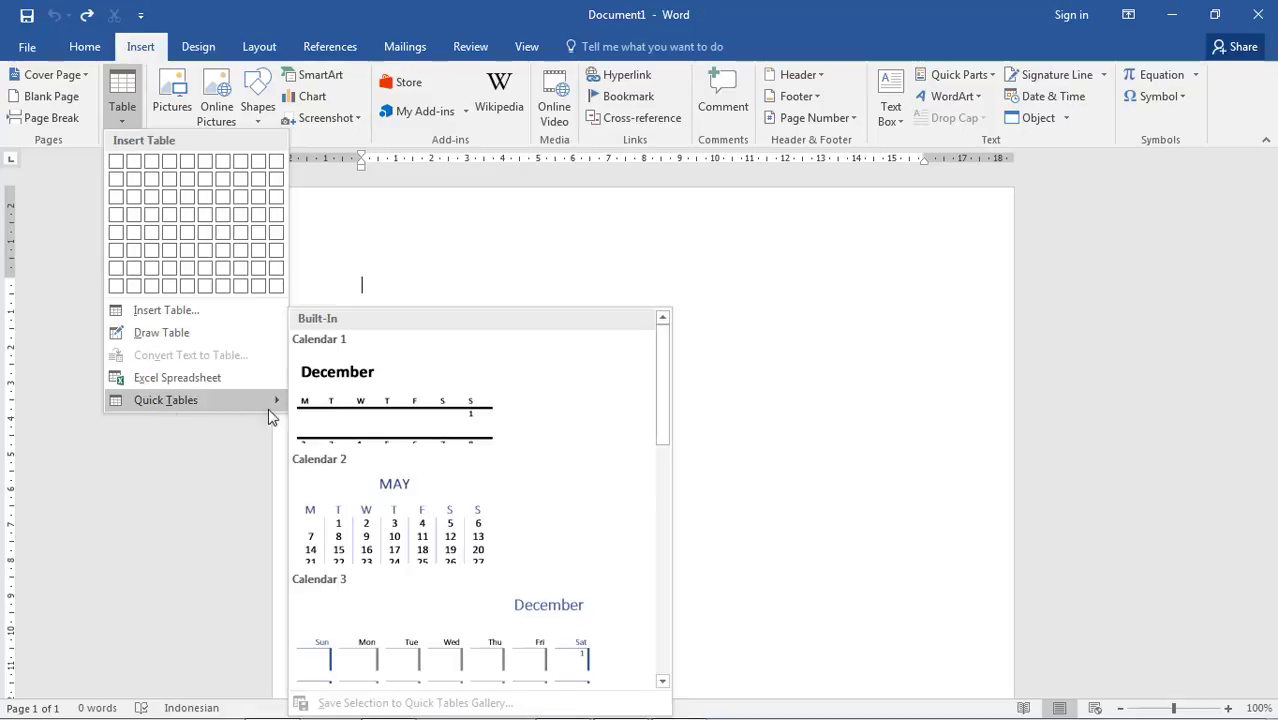
left_click(421, 528)
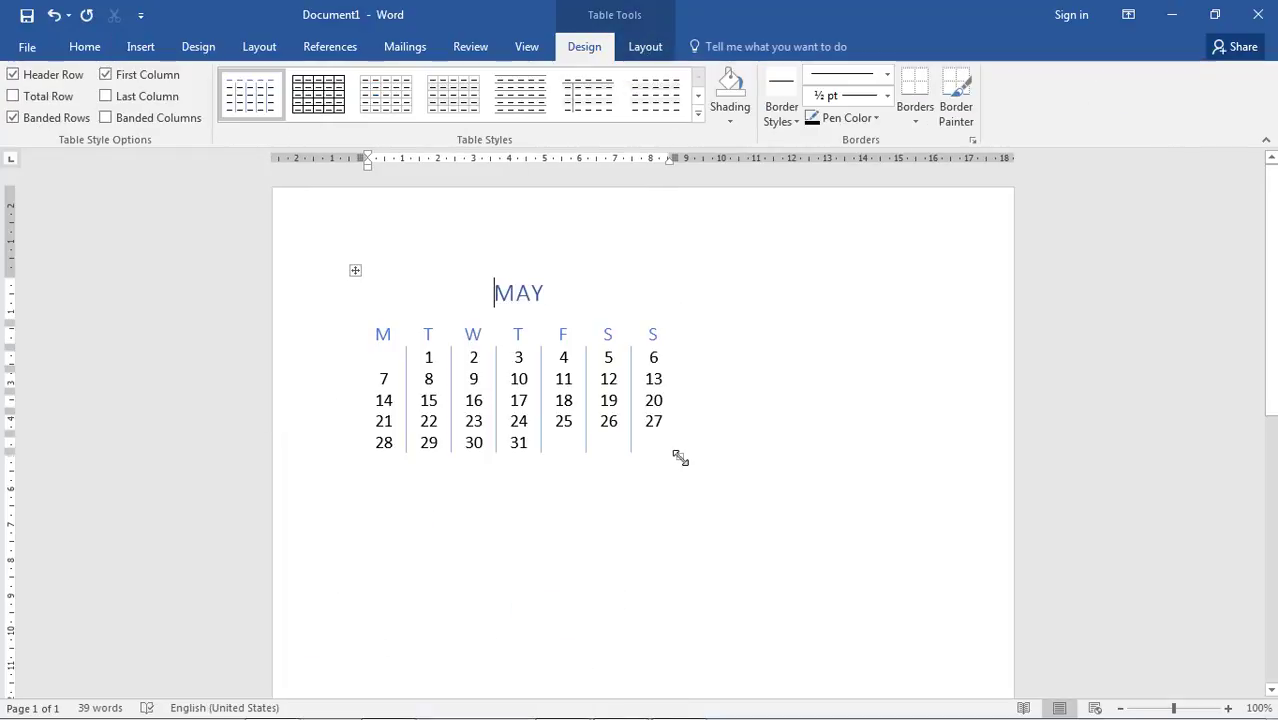
- Enlarge the calendar table down and right by dragging its bottom-right handle
left_click_drag(740, 502, 937, 671)
left_click(1101, 446)
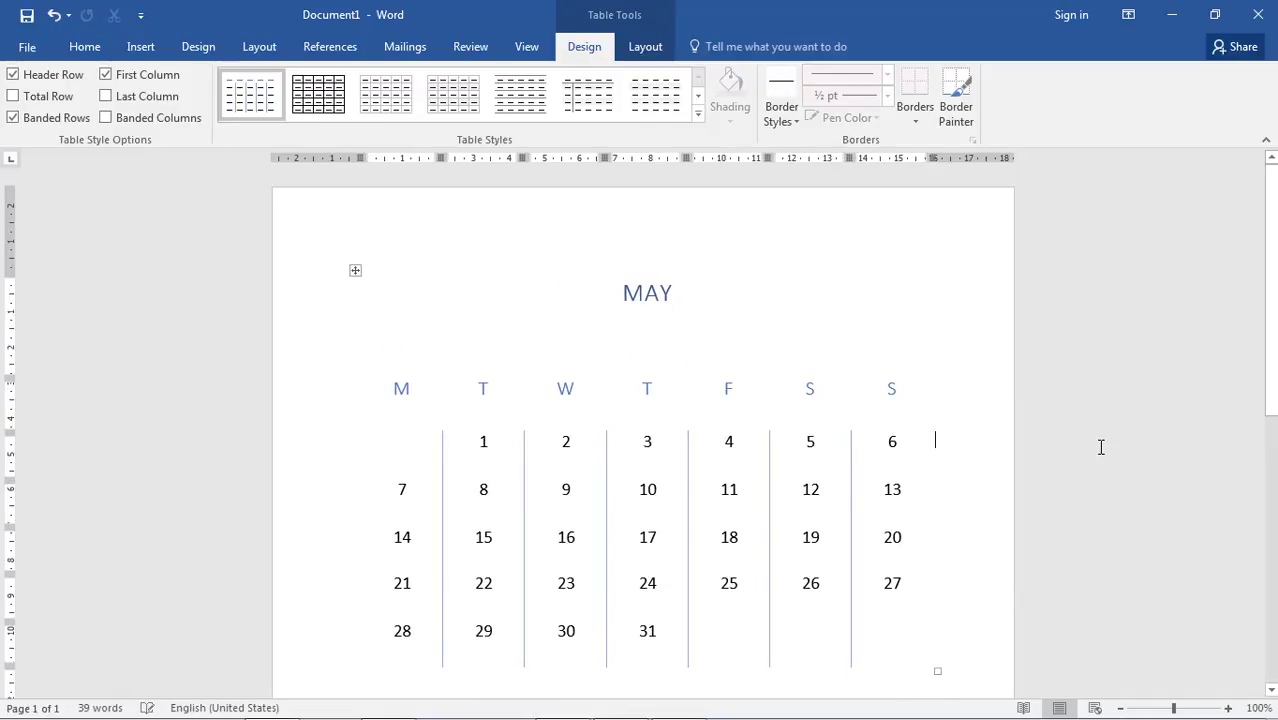
scroll(1100, 447, "down", 1)
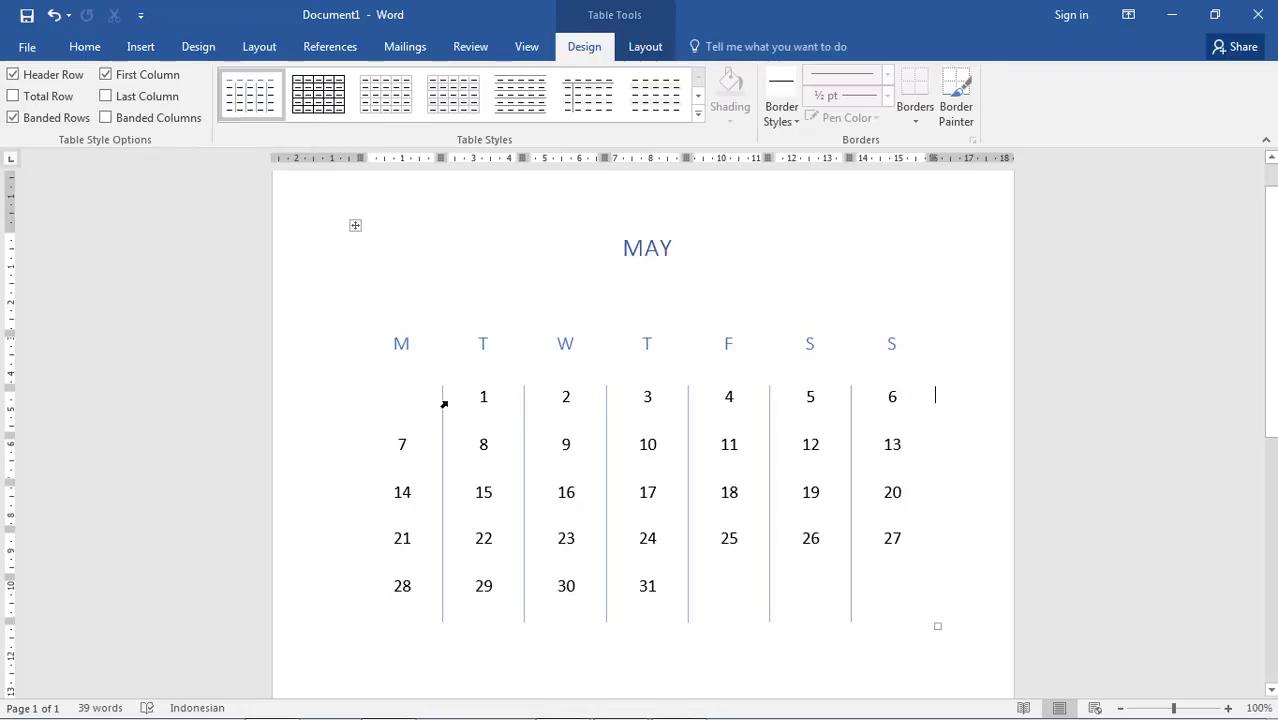
- Use the Table Layout Select Cell command on the cell containing 1, then on the cell containing 2
left_click(444, 403)
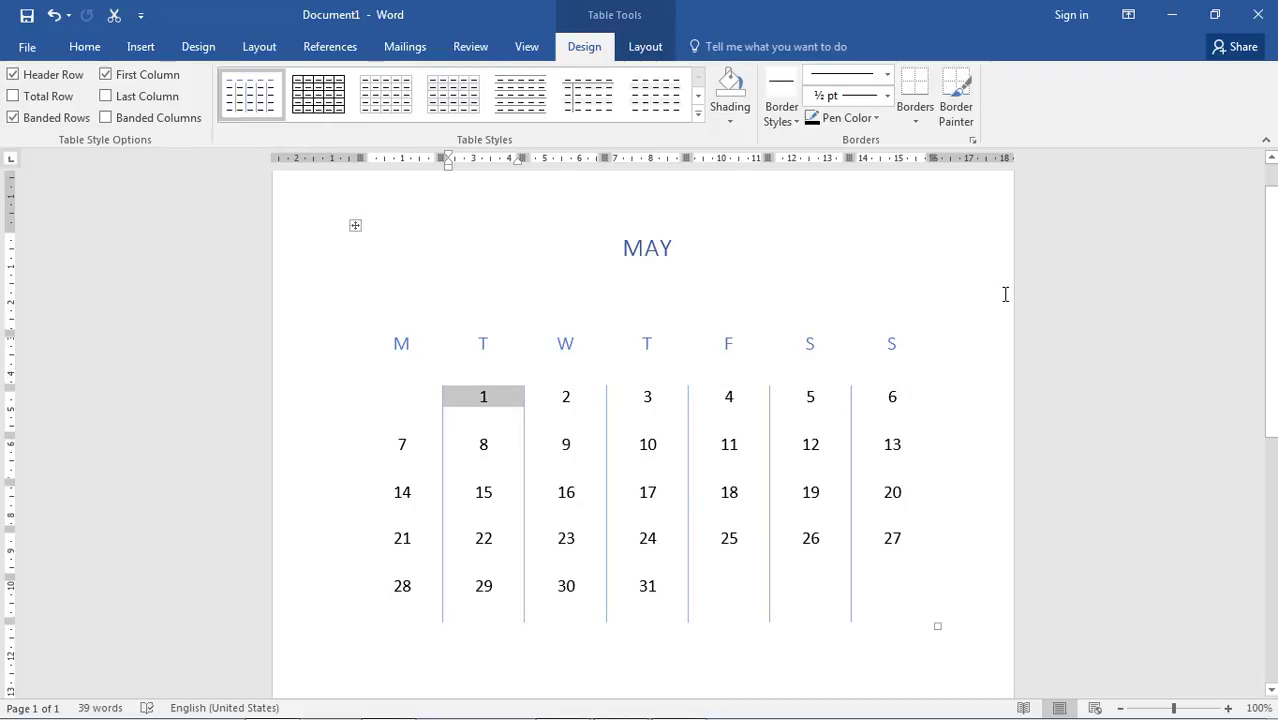
left_click(643, 50)
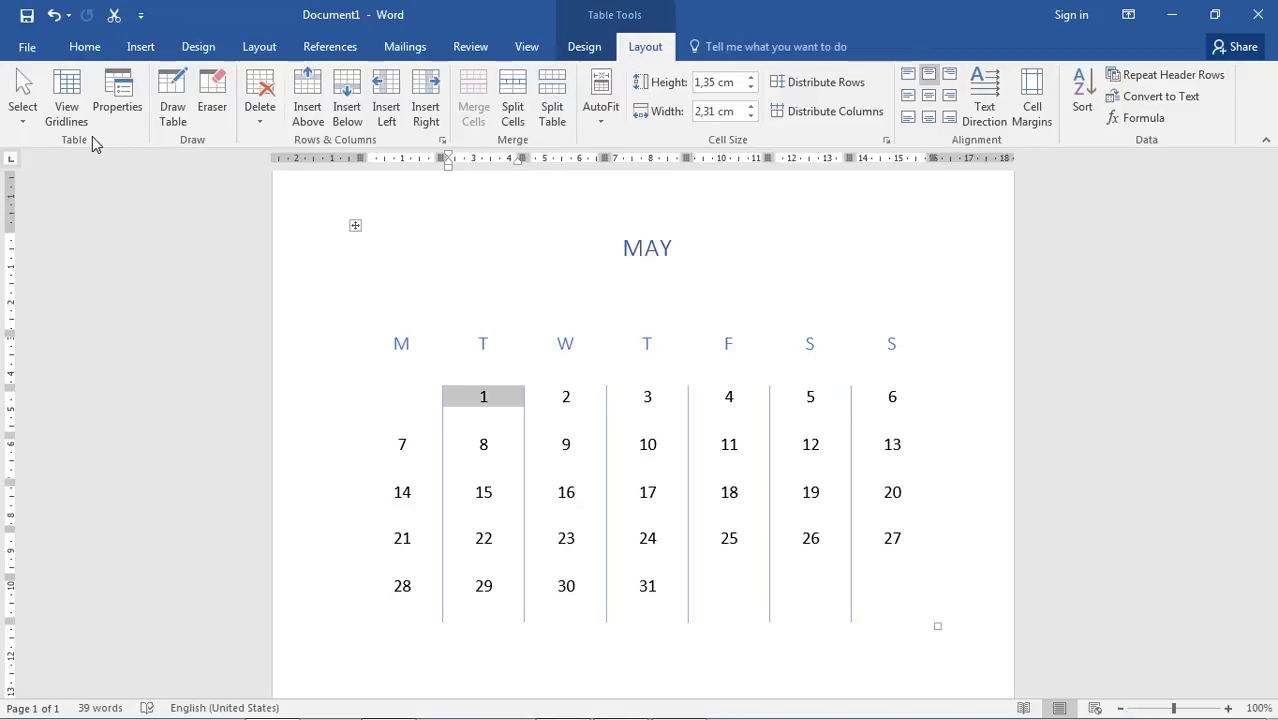
left_click(23, 118)
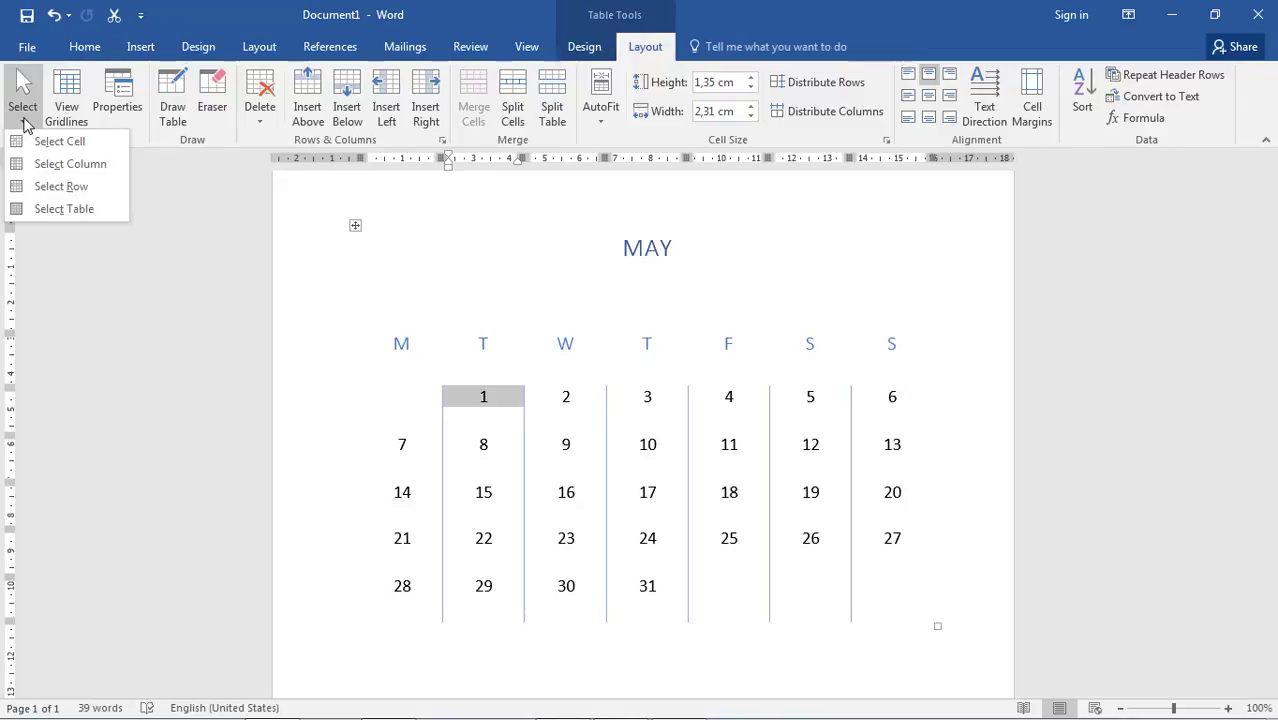
left_click(31, 142)
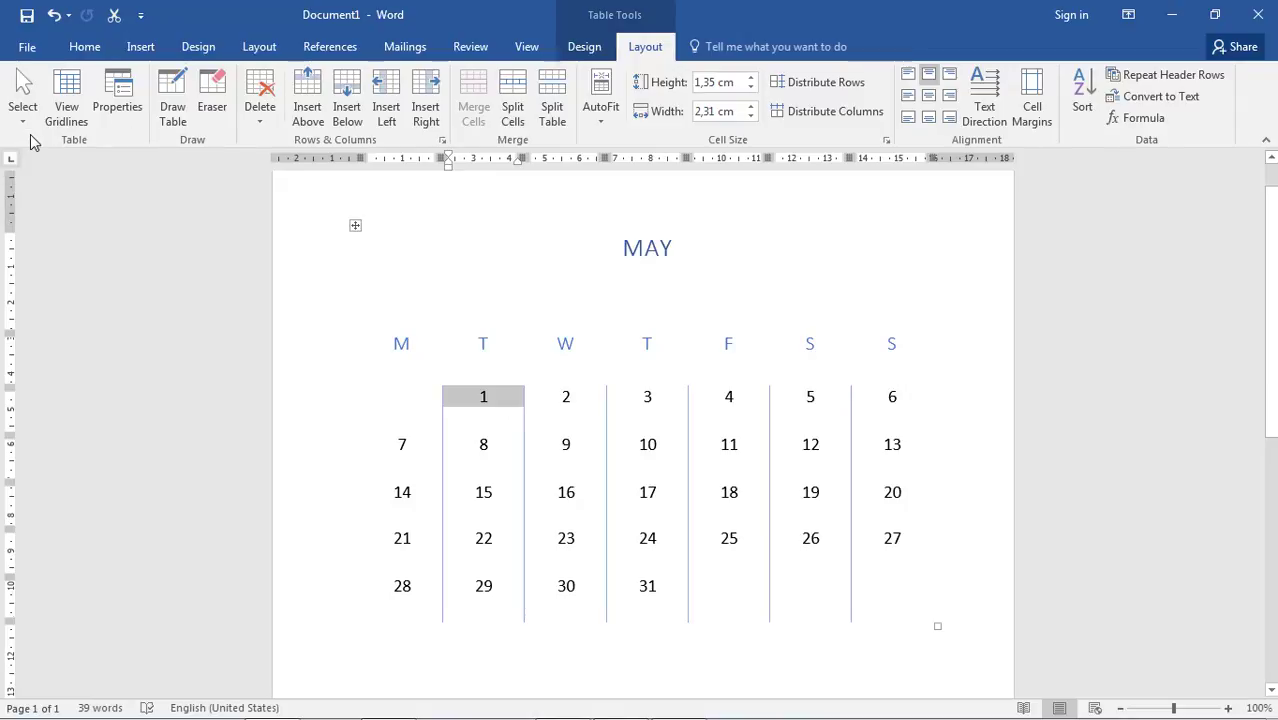
left_click(564, 396)
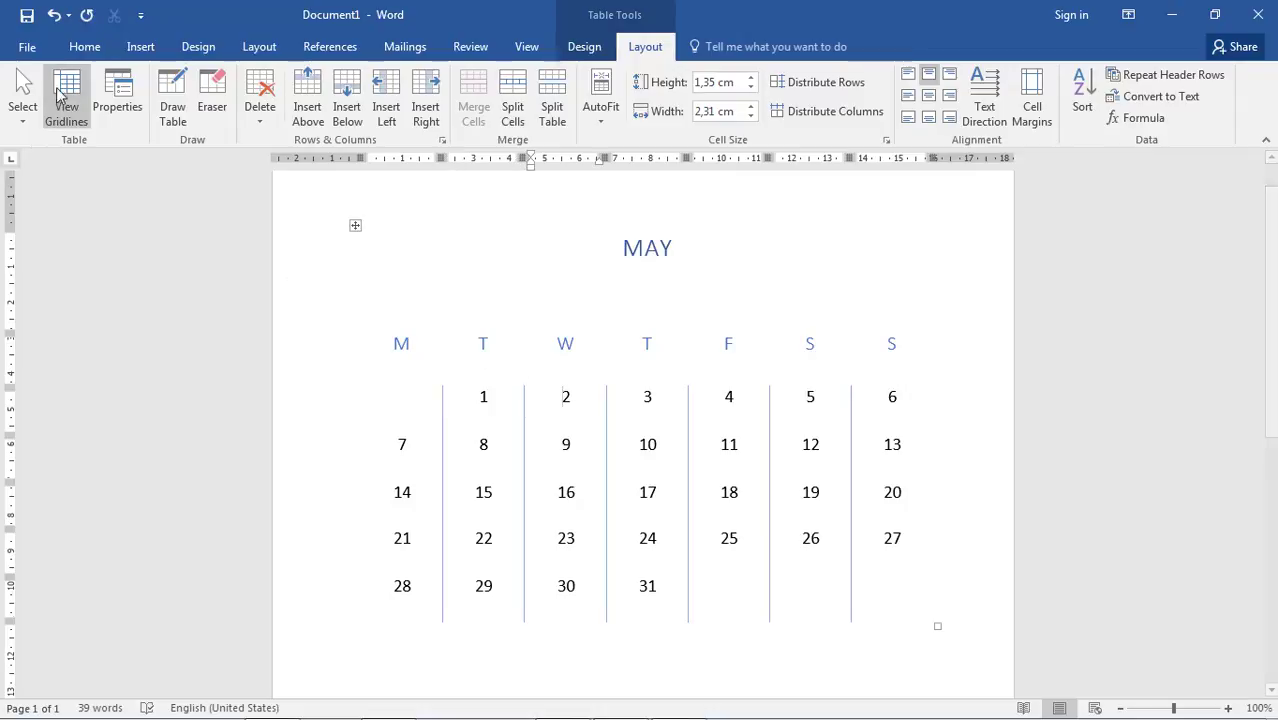
left_click(23, 115)
left_click(35, 147)
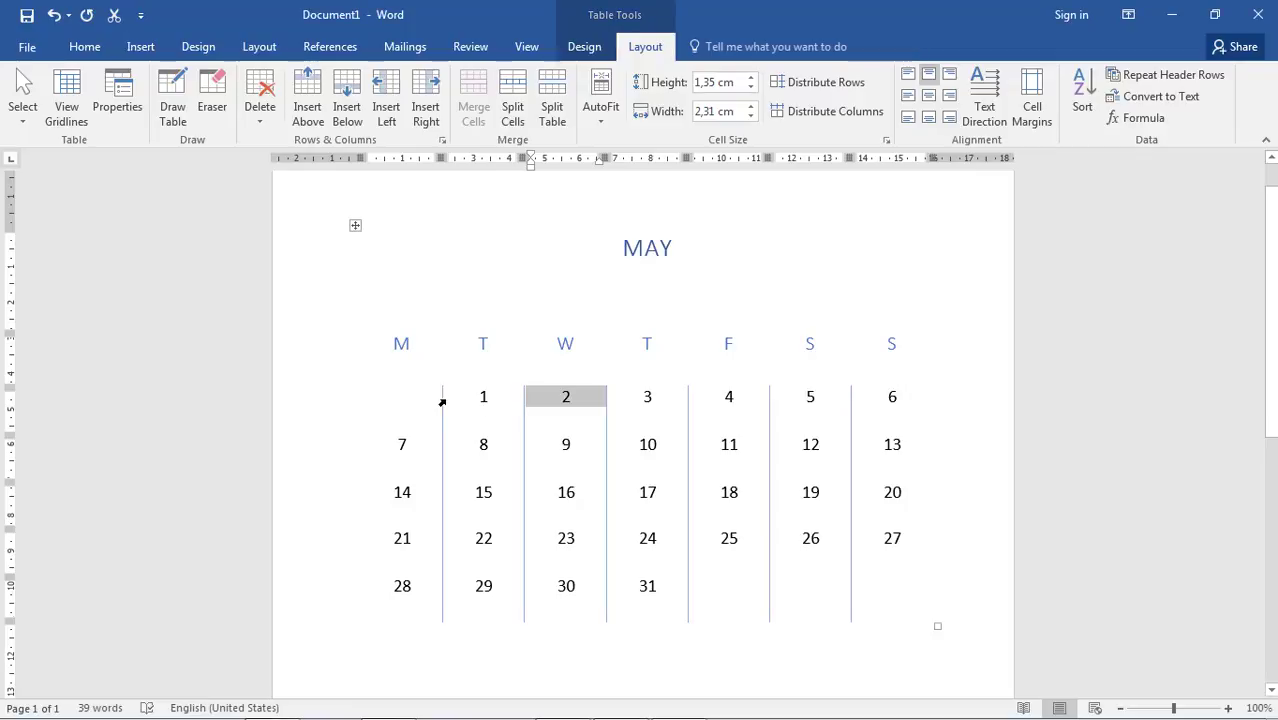
double_click(442, 402)
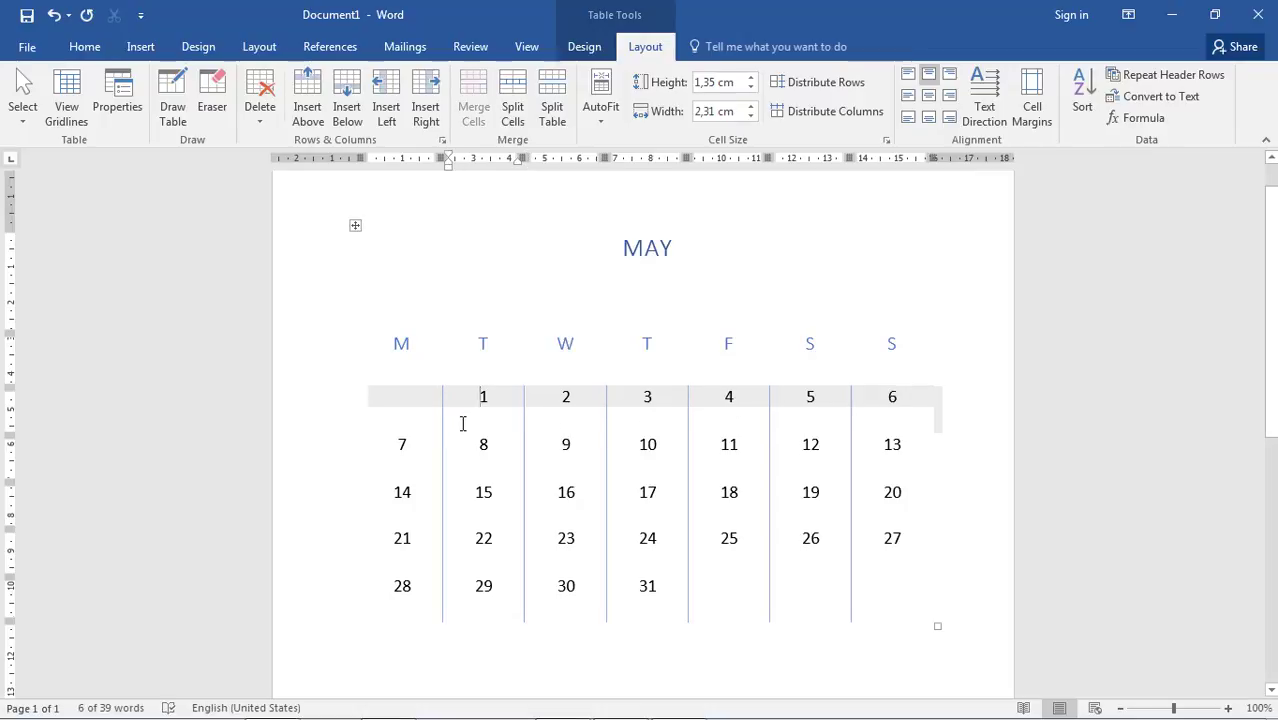
left_click(452, 402)
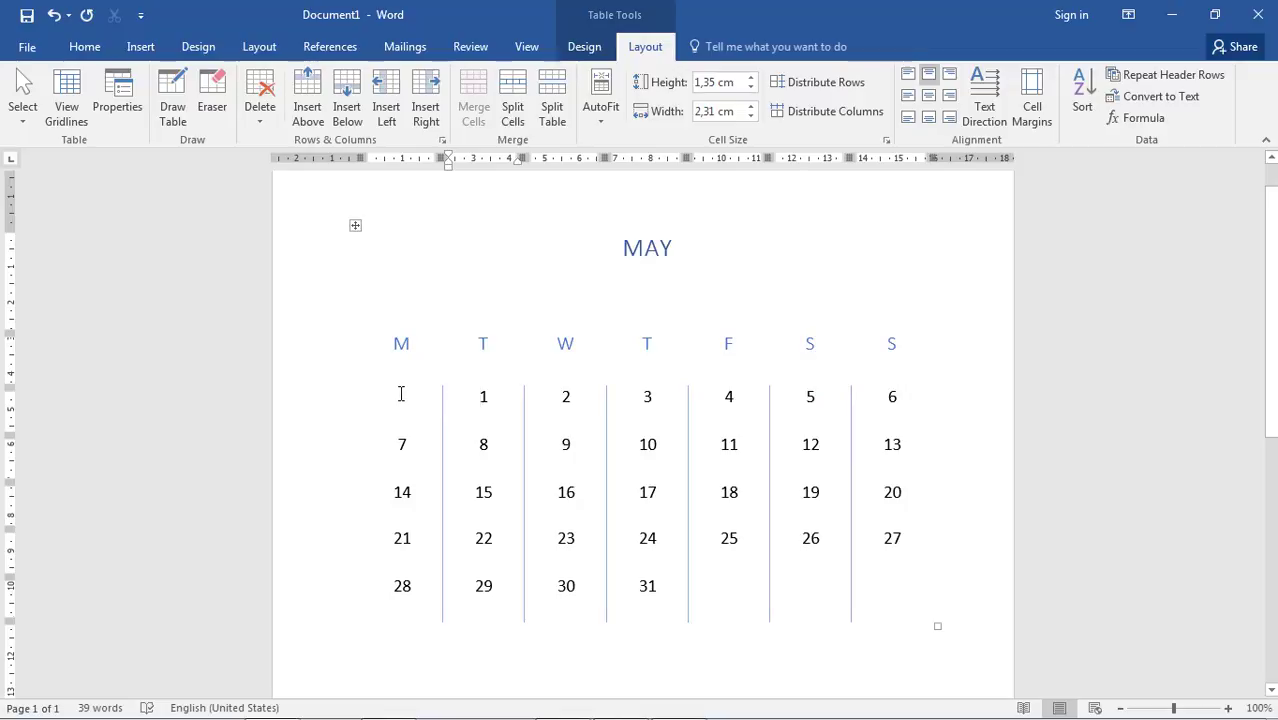
mouse_move(347, 407)
left_click(332, 407)
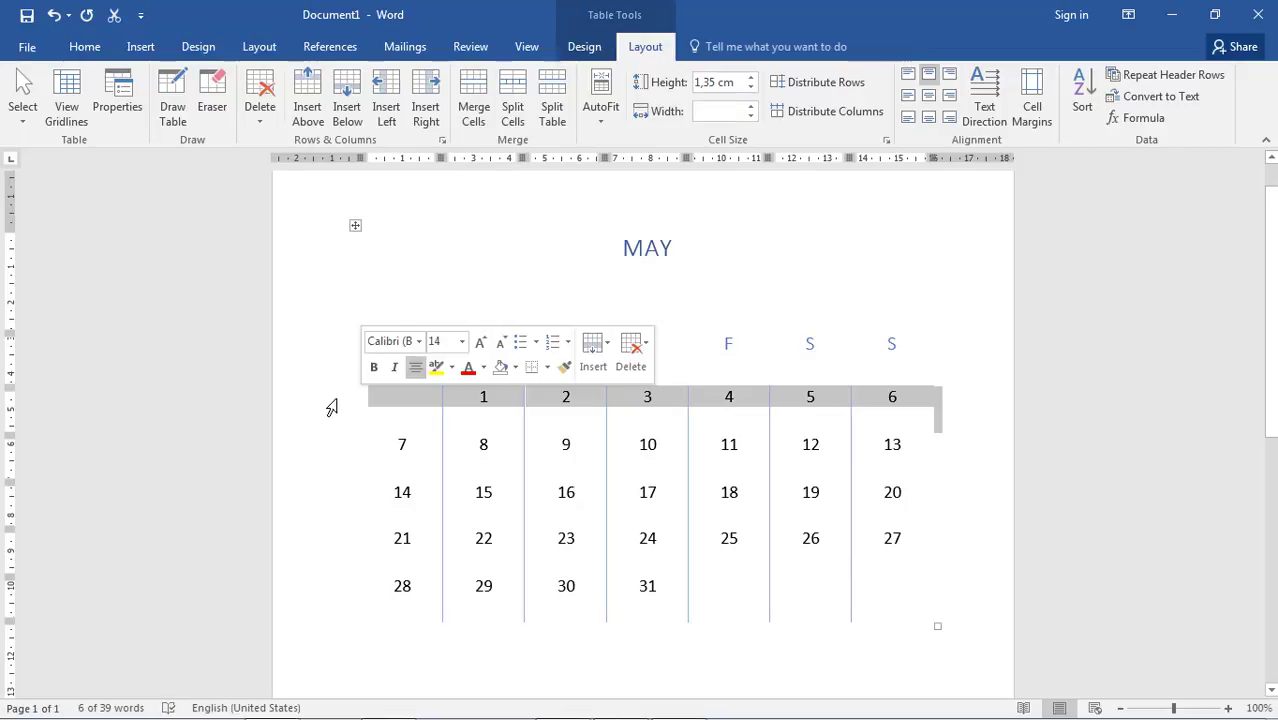
left_click_drag(331, 406, 329, 597)
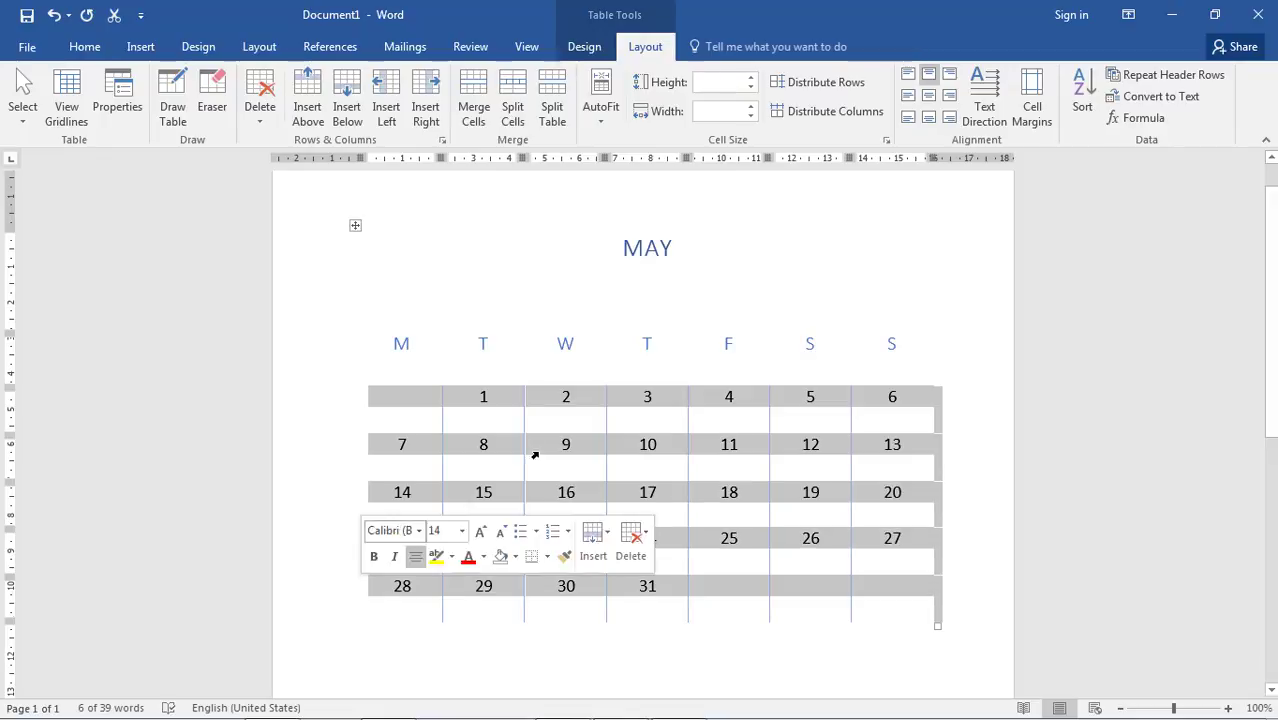
left_click(897, 410)
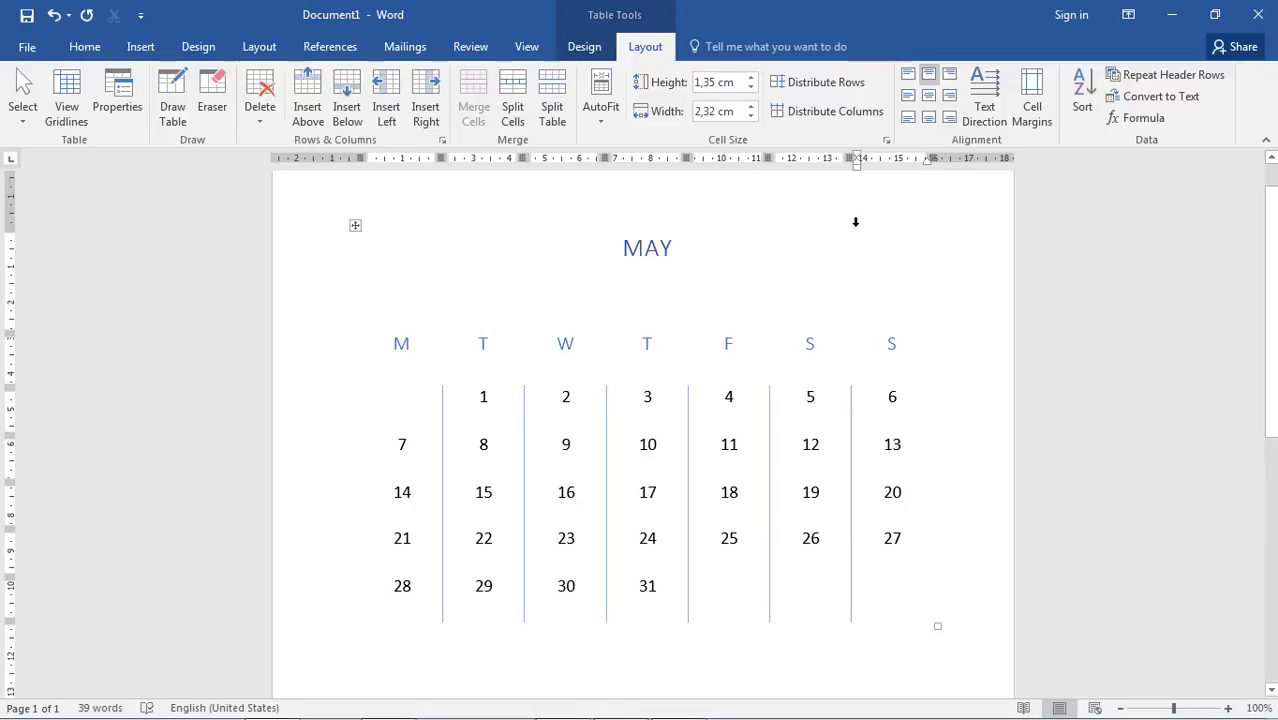
left_click(855, 222)
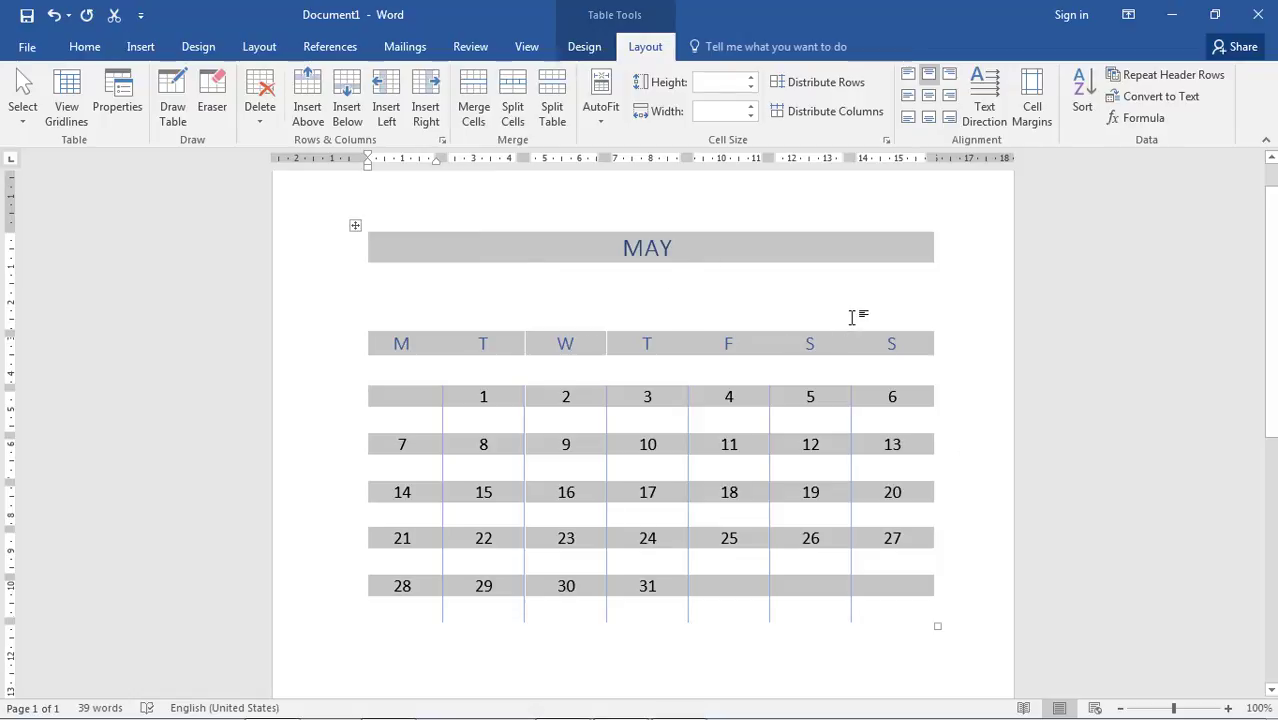
left_click(672, 248)
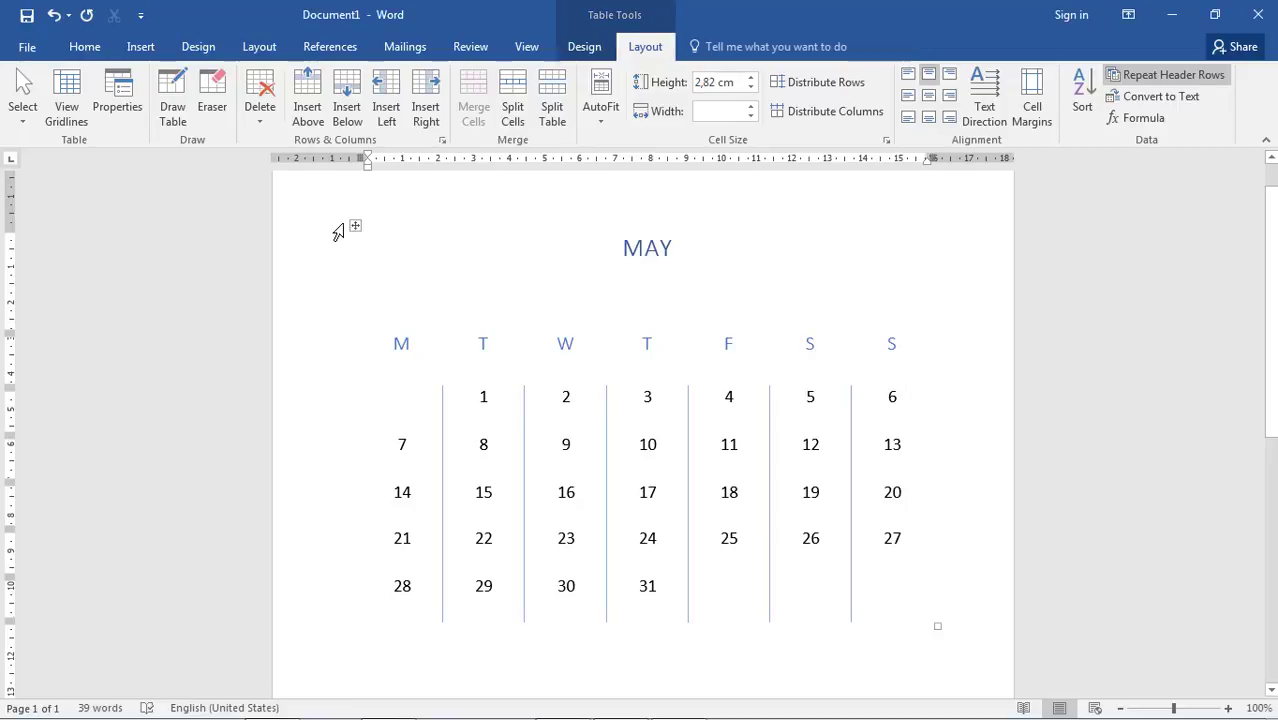
left_click(355, 225)
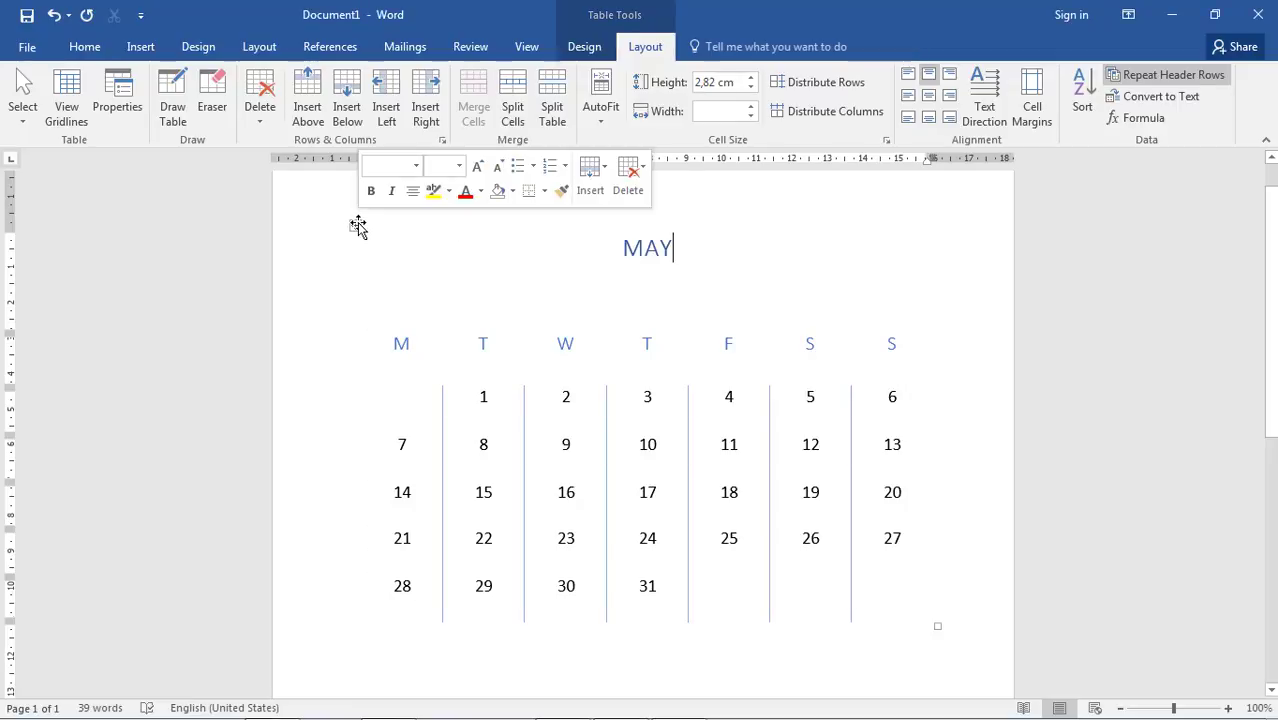
left_click(806, 462)
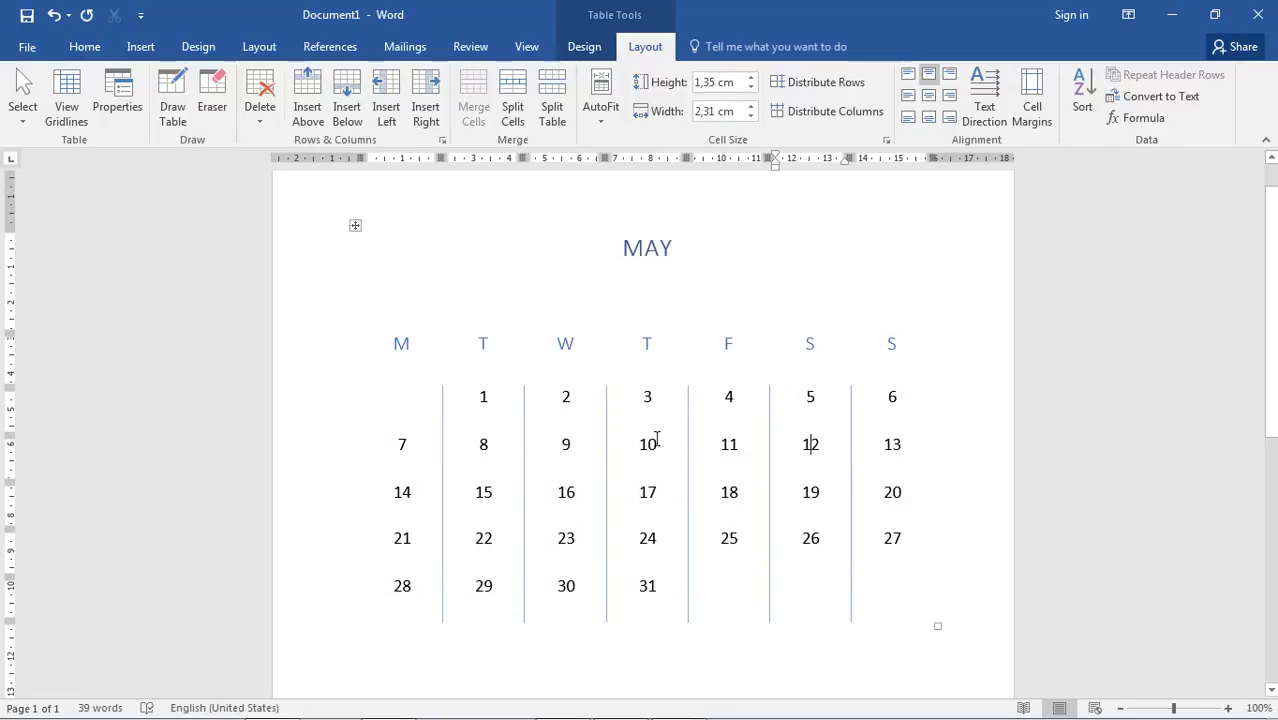
left_click(445, 402)
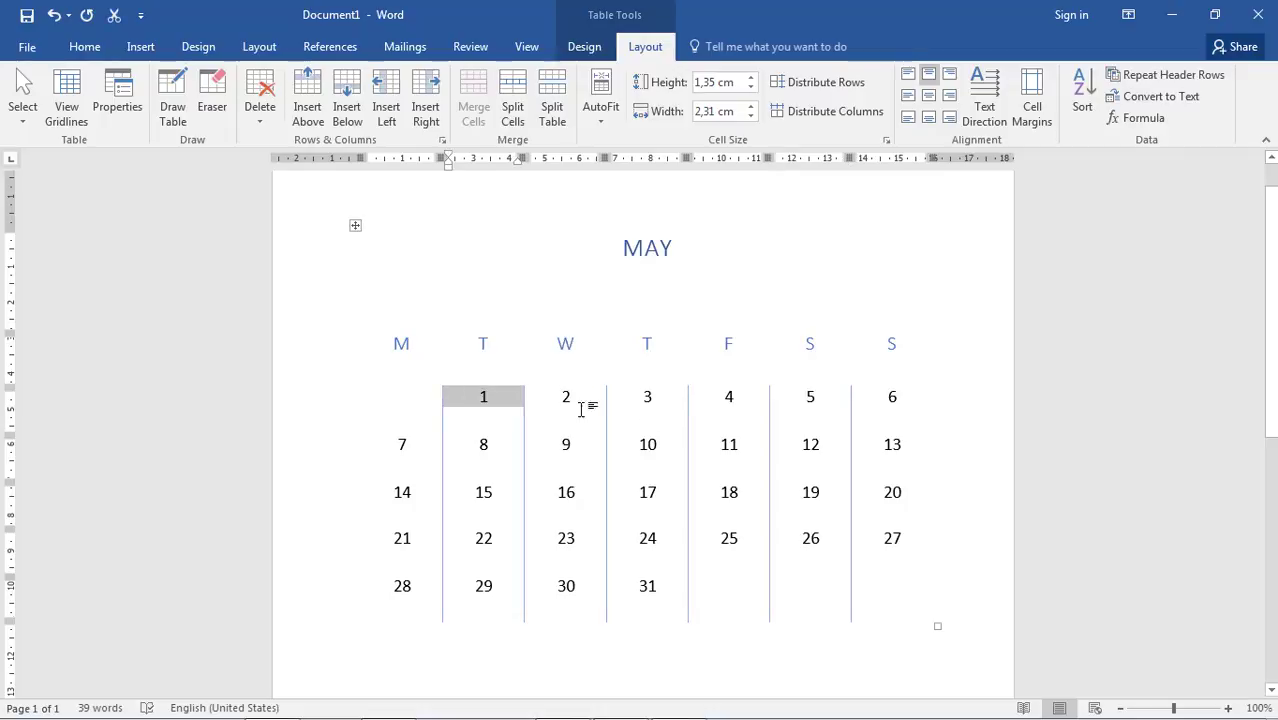
left_click(609, 450, "ctrl")
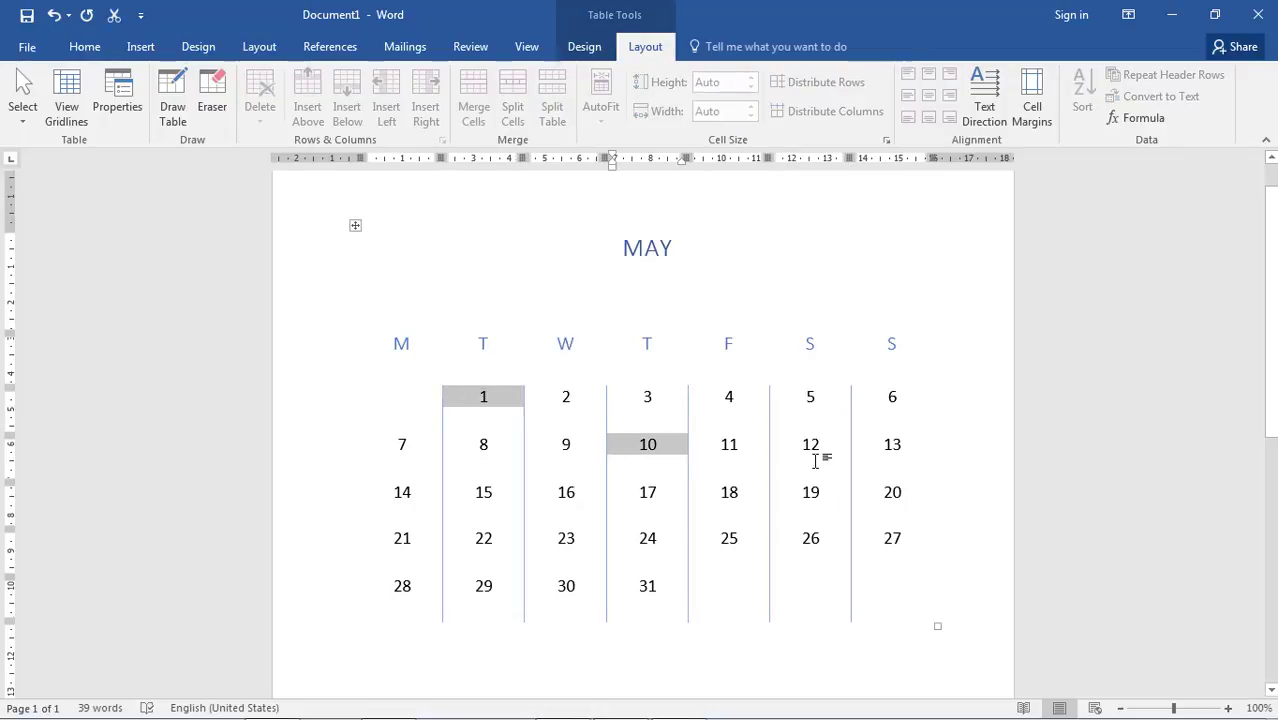
left_click(771, 446, "ctrl")
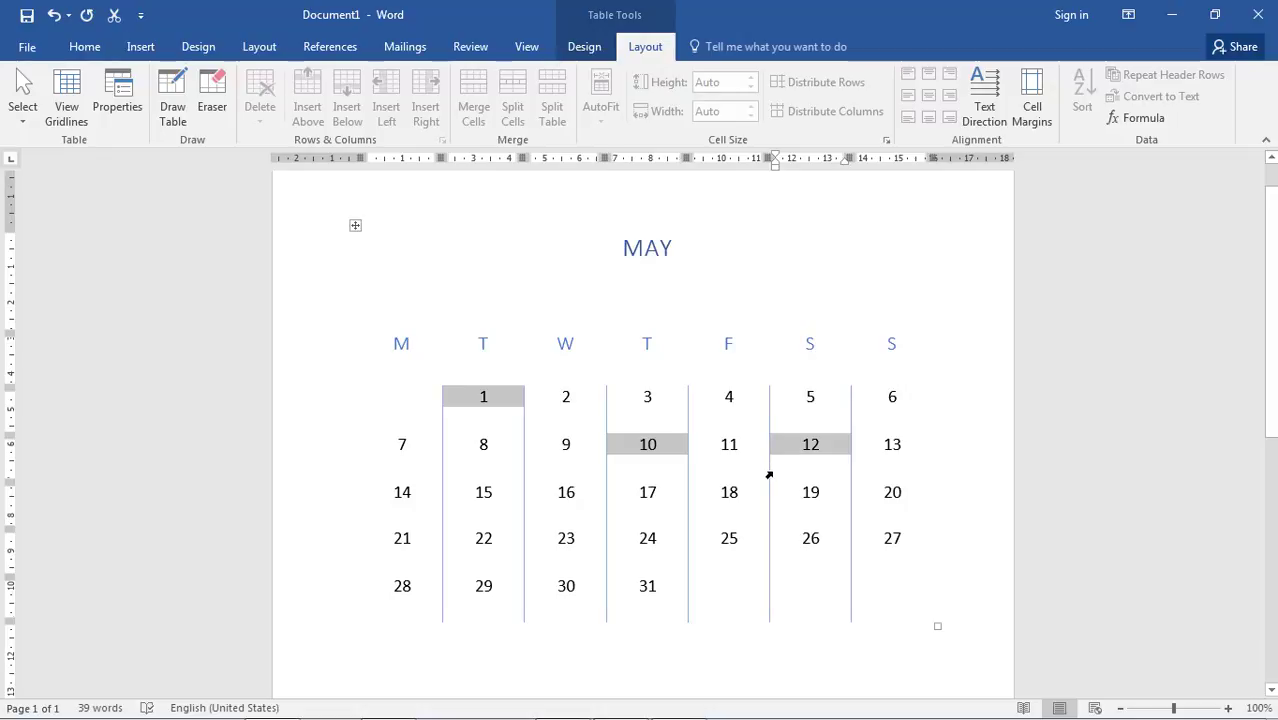
left_click(770, 496, "ctrl")
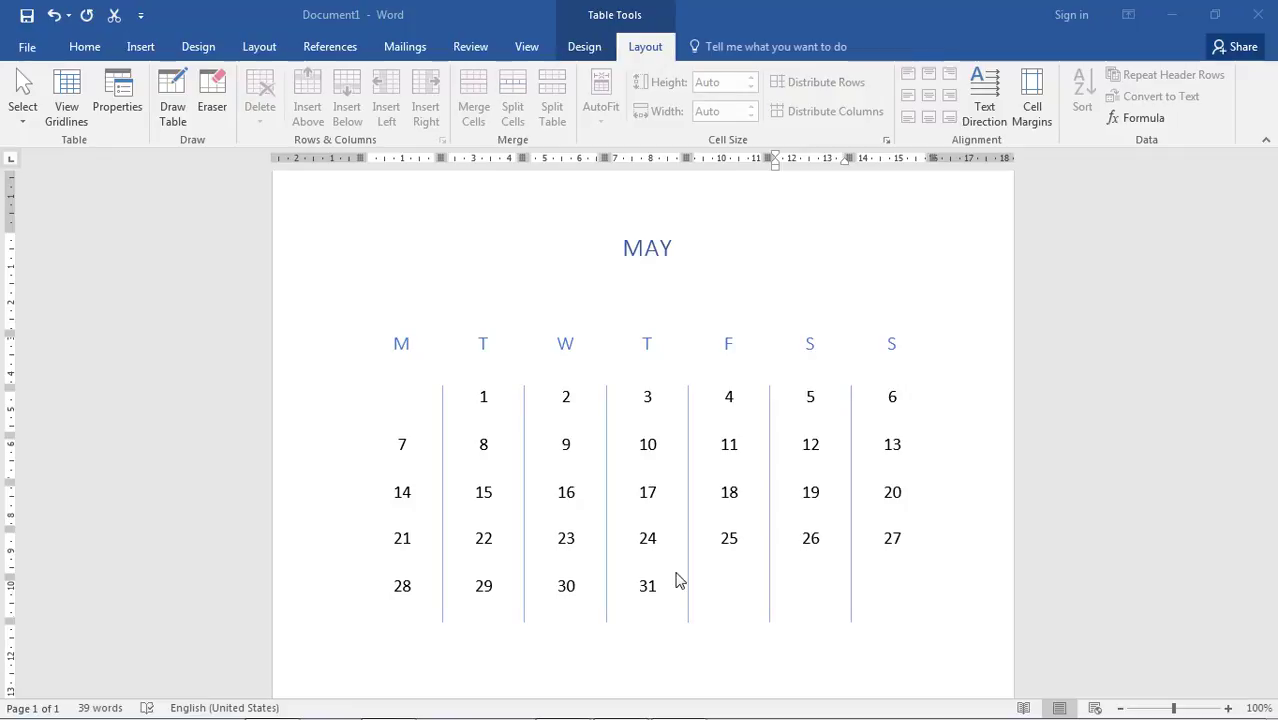
left_click(676, 581)
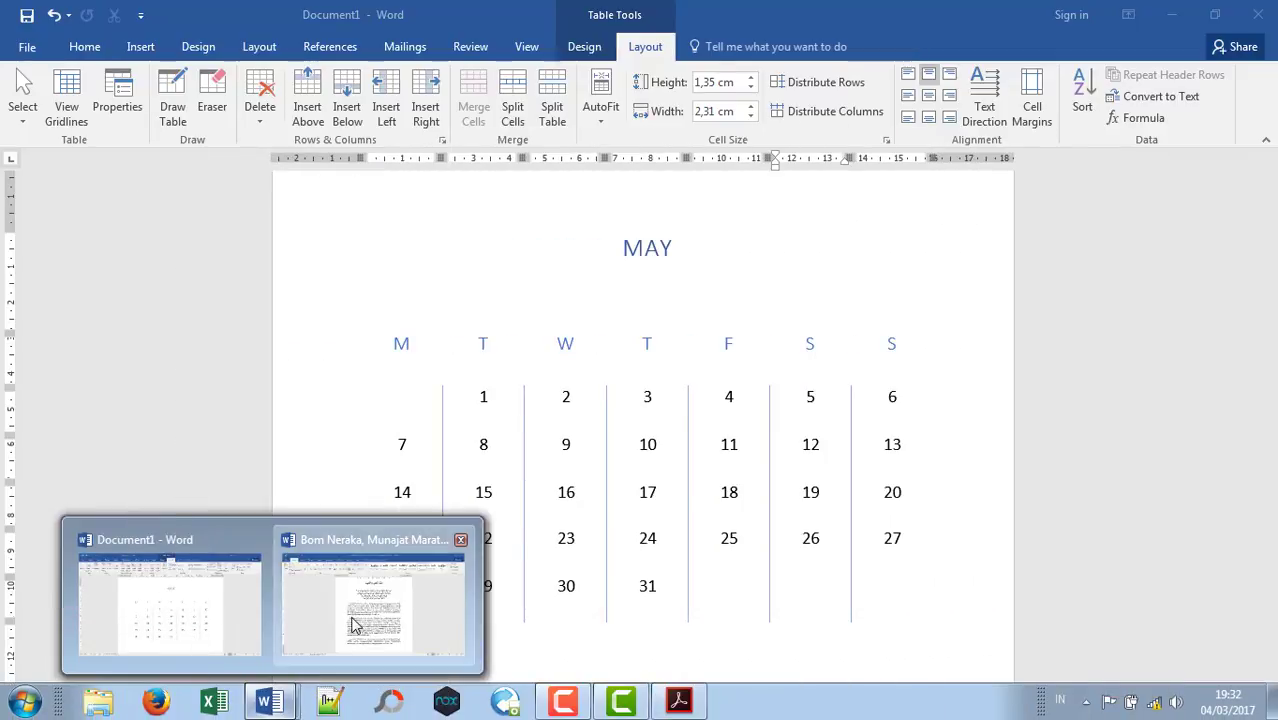
- Switch back to the Bom Neraka book and place the cursor in its page 7 text
left_click(352, 620)
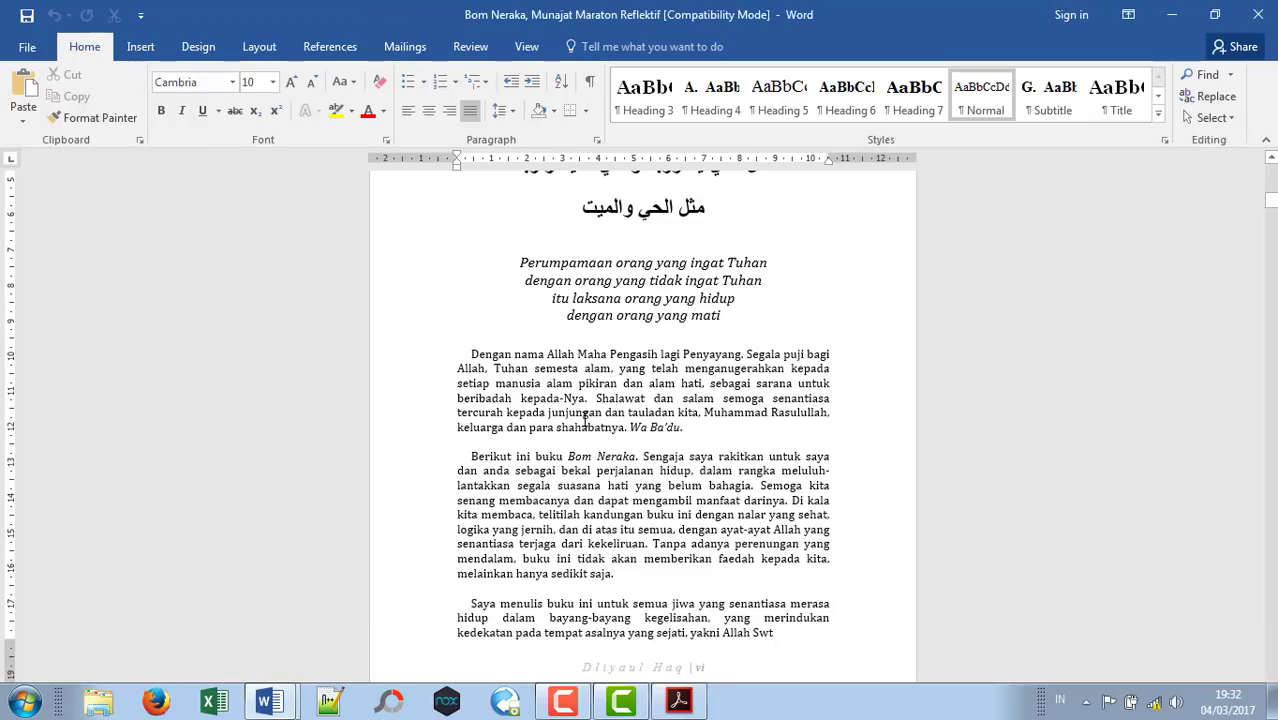
left_click(637, 384)
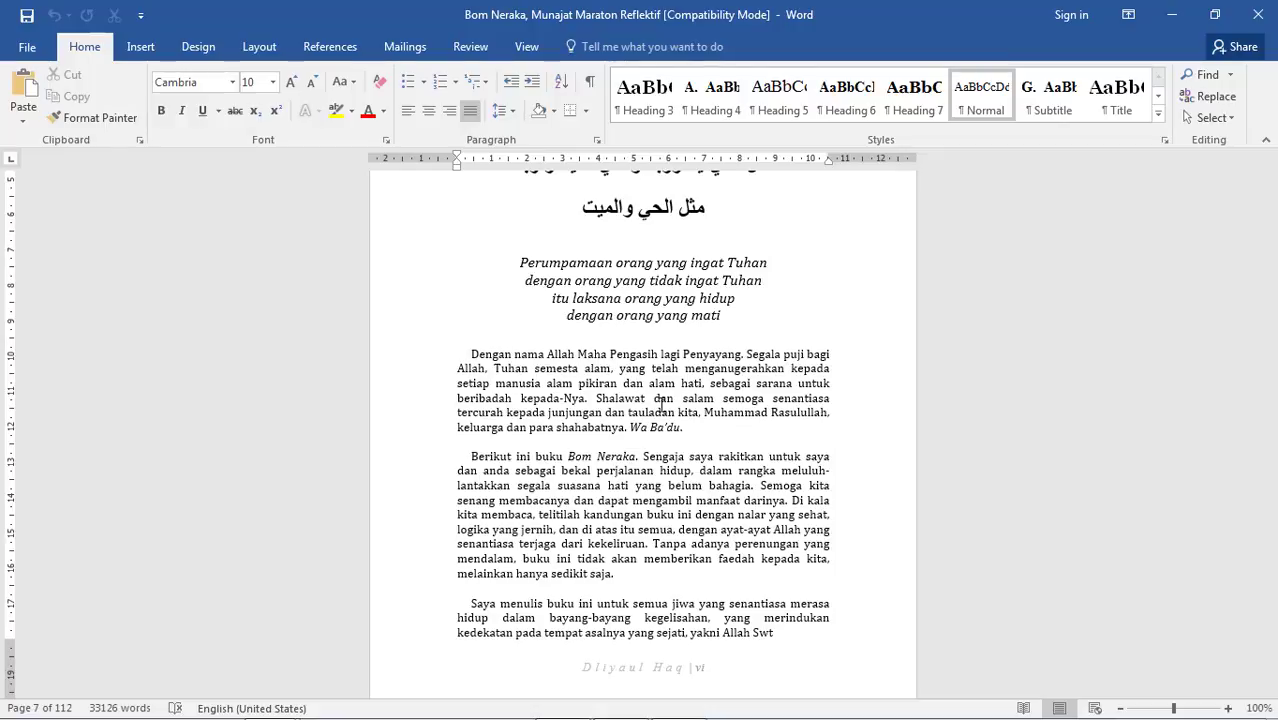
key("shift+ctrl+Right")
key("shift+Down")
key("shift+ctrl+Right")
key("shift+ctrl+Right")
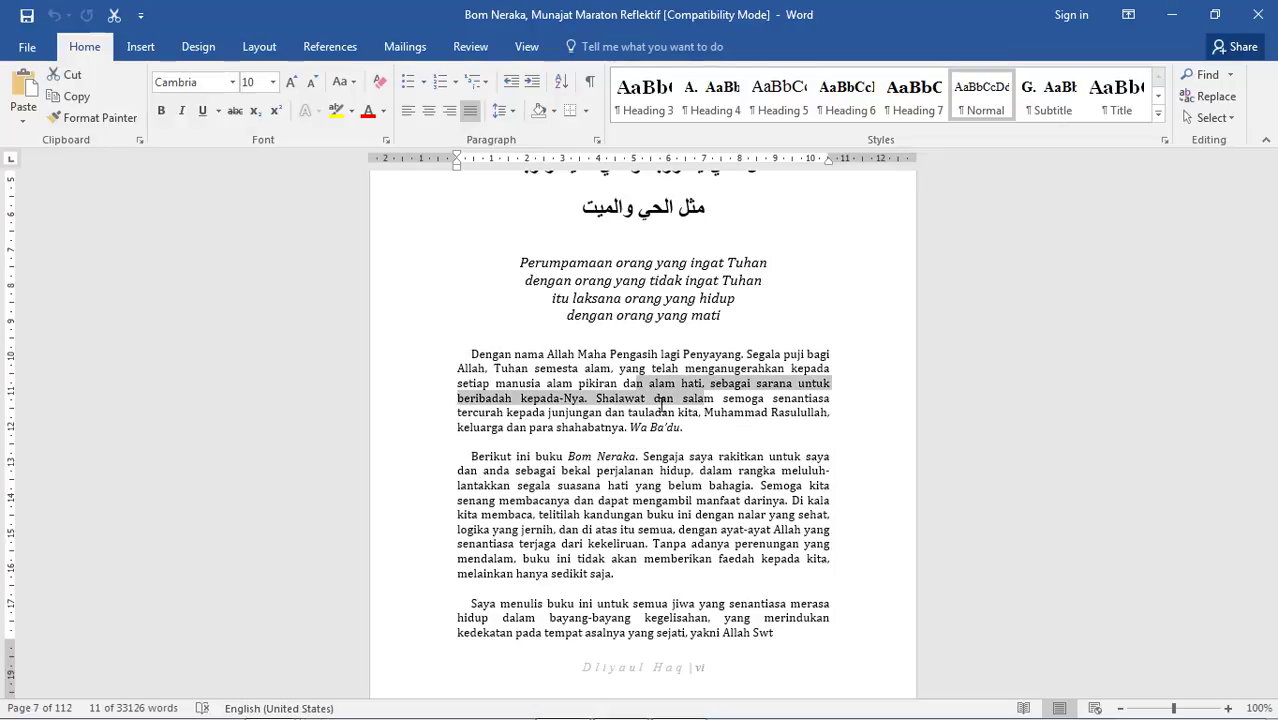
key("shift+Down")
key("shift+Down")
key("shift+Down")
key("shift+Down")
key("shift+Up")
key("shift+Up")
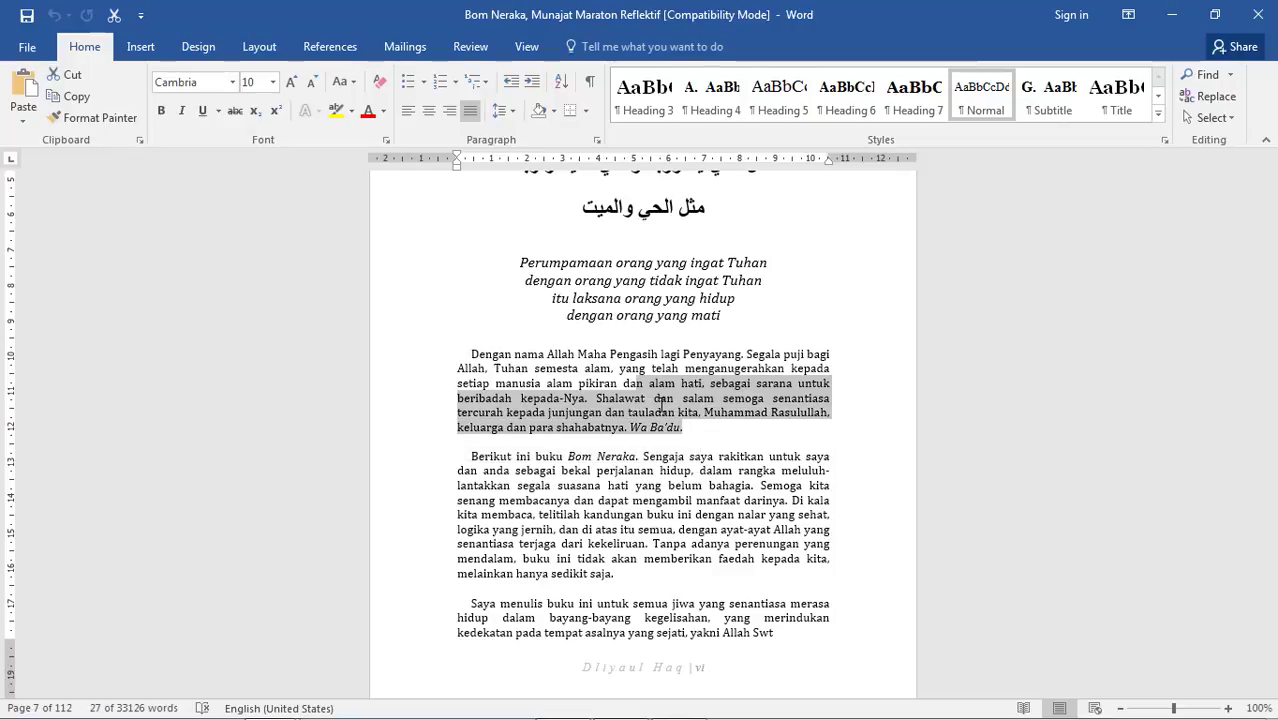
key("shift+Up")
key("shift+Up")
key("shift+Down")
key("shift+Down")
key("shift+Down")
key("shift+Down")
key("shift+Down")
key("shift+Down")
key("shift+Down")
key("shift+Down")
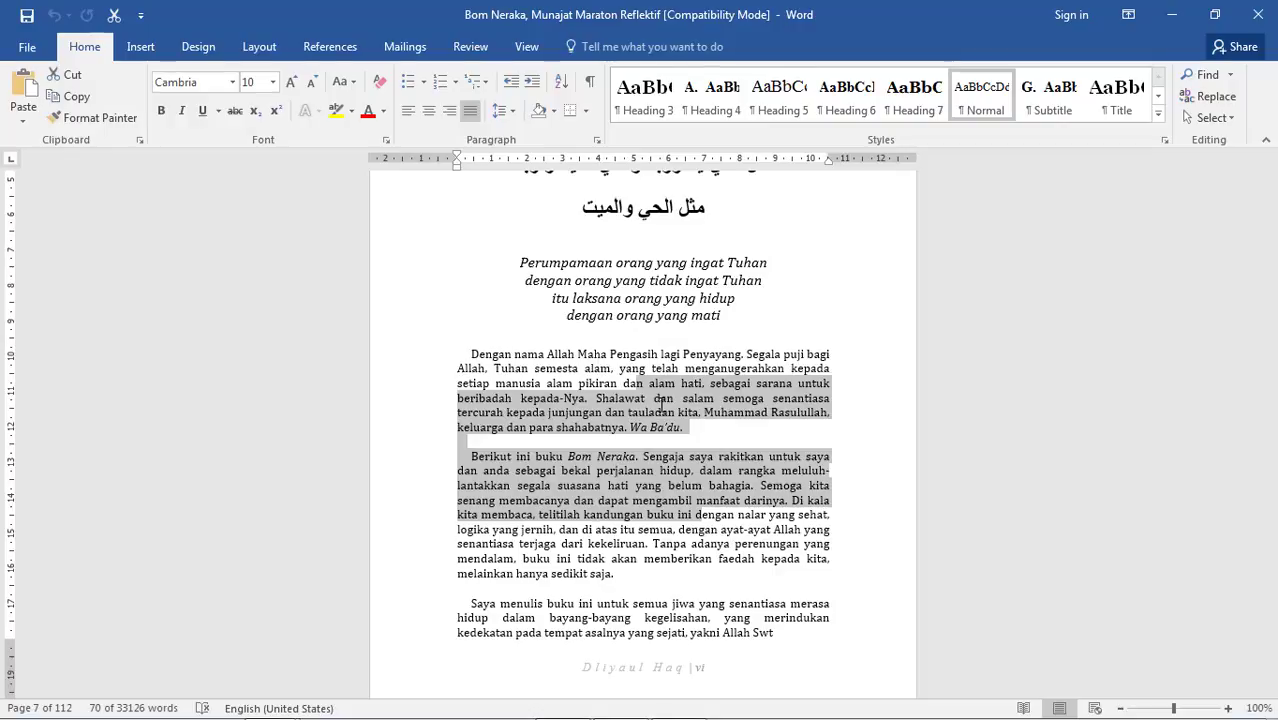
key("shift+Up")
key("shift+Up")
key("shift+Up")
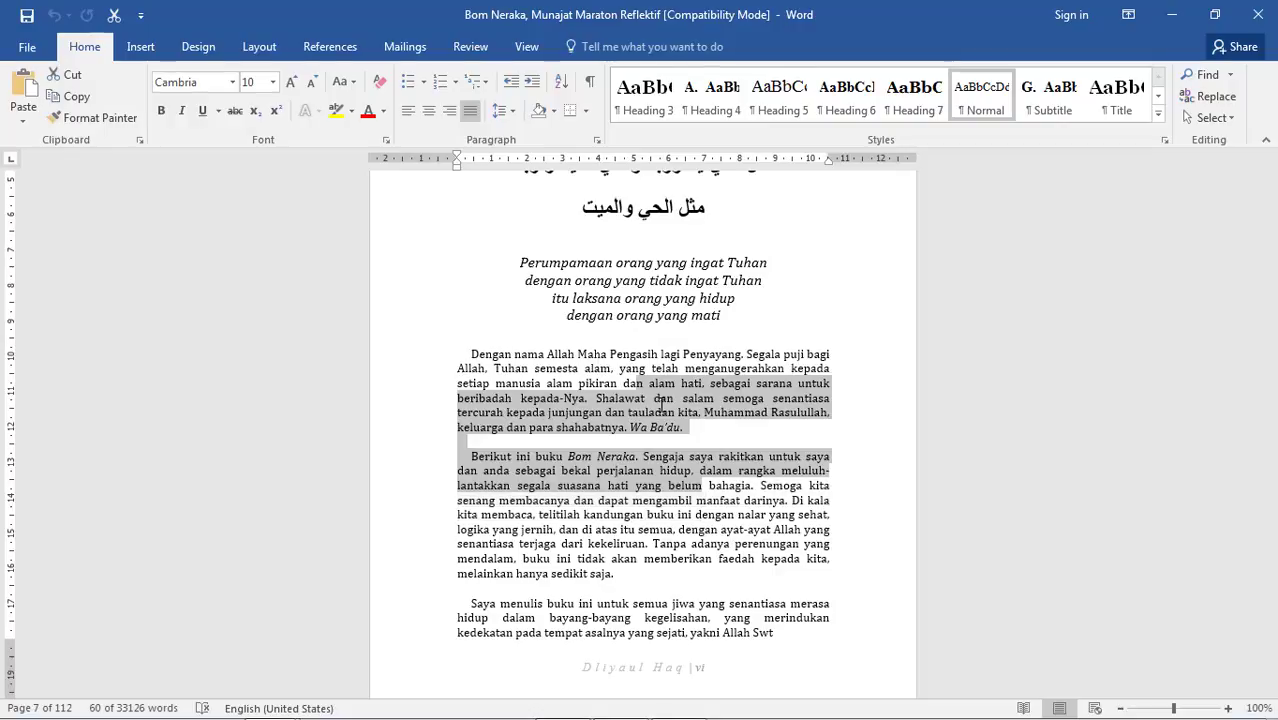
left_click(661, 404)
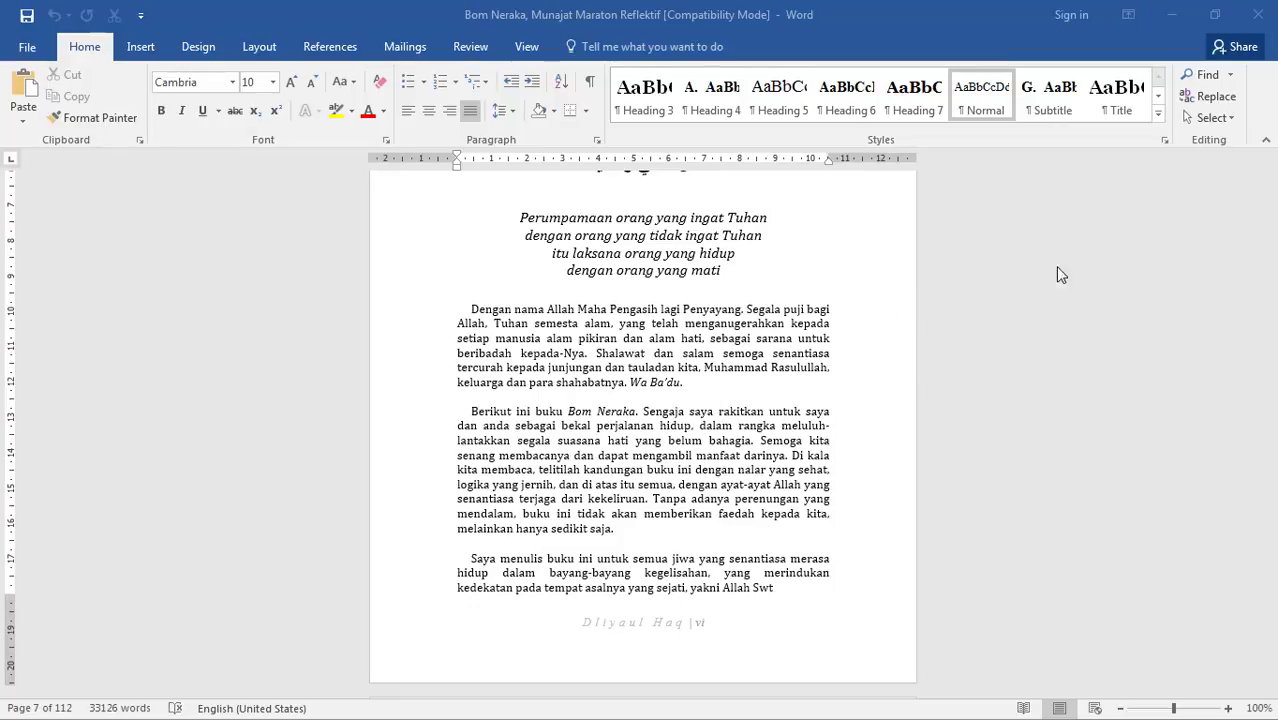
- Scroll the book from page 7 down to the 'Ya Allah…' prayers on page 13
left_click(1258, 297)
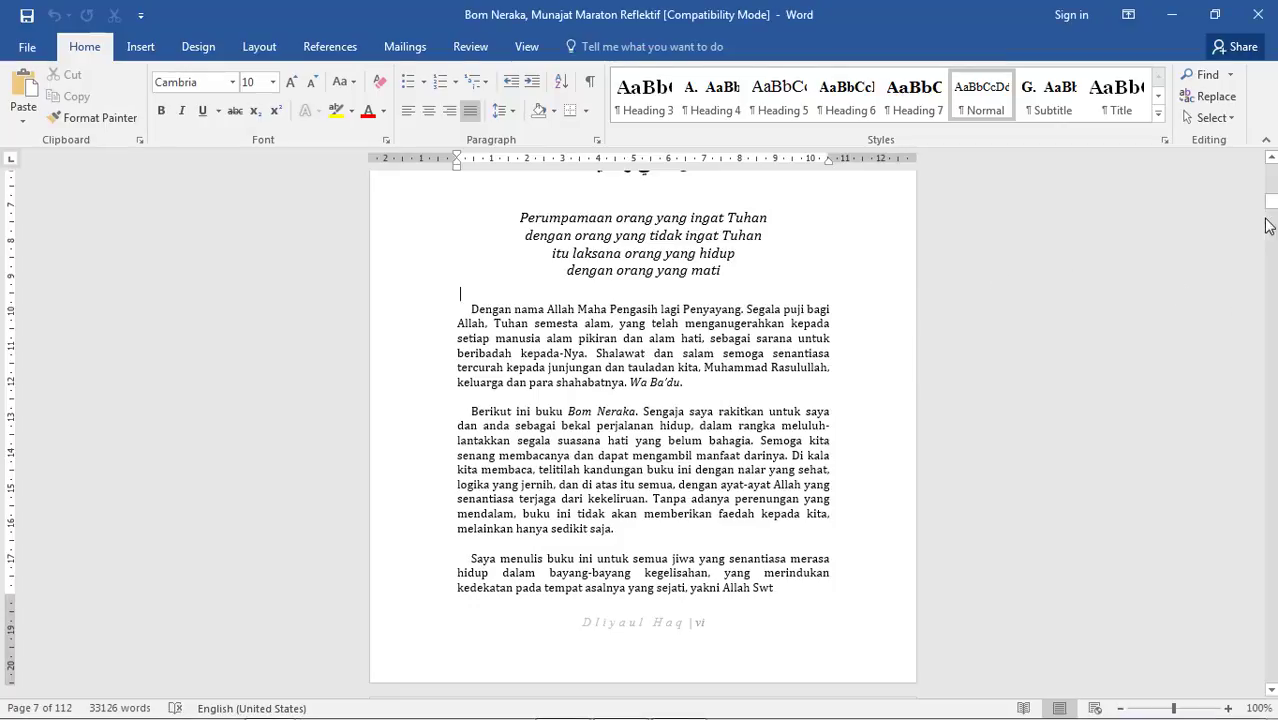
mouse_move(1270, 207)
left_mouse_down()
mouse_move(1270, 184)
mouse_move(1272, 203)
left_mouse_up()
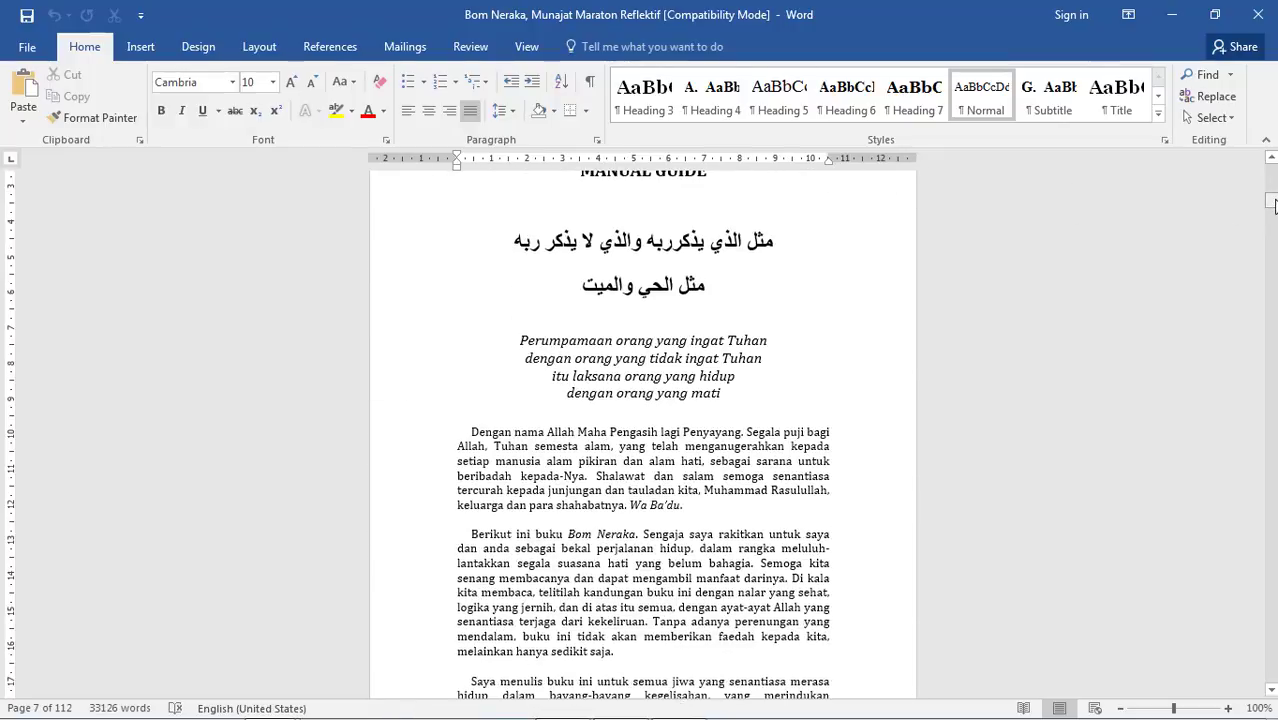
scroll(1262, 240, "down", 5)
scroll(1262, 235, "down", 3)
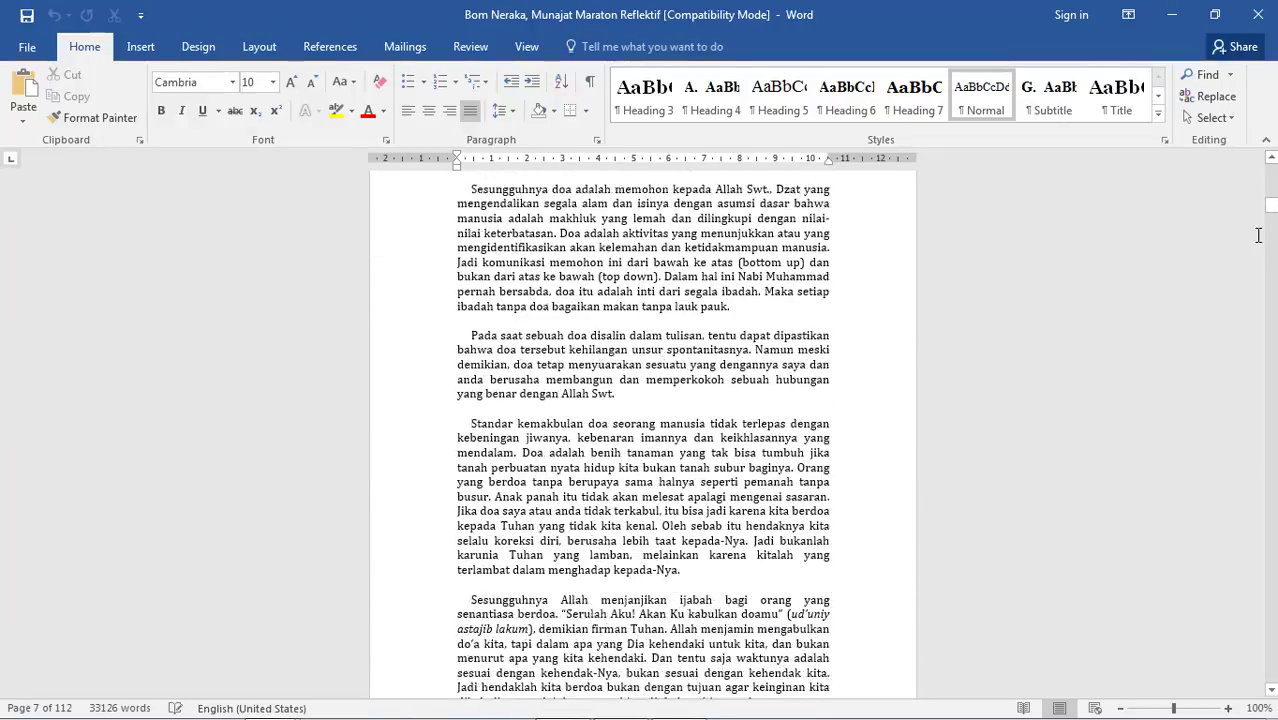
scroll(1262, 228, "down", 3)
scroll(1262, 220, "down", 2)
scroll(1262, 214, "down", 2)
scroll(1262, 214, "up", 2)
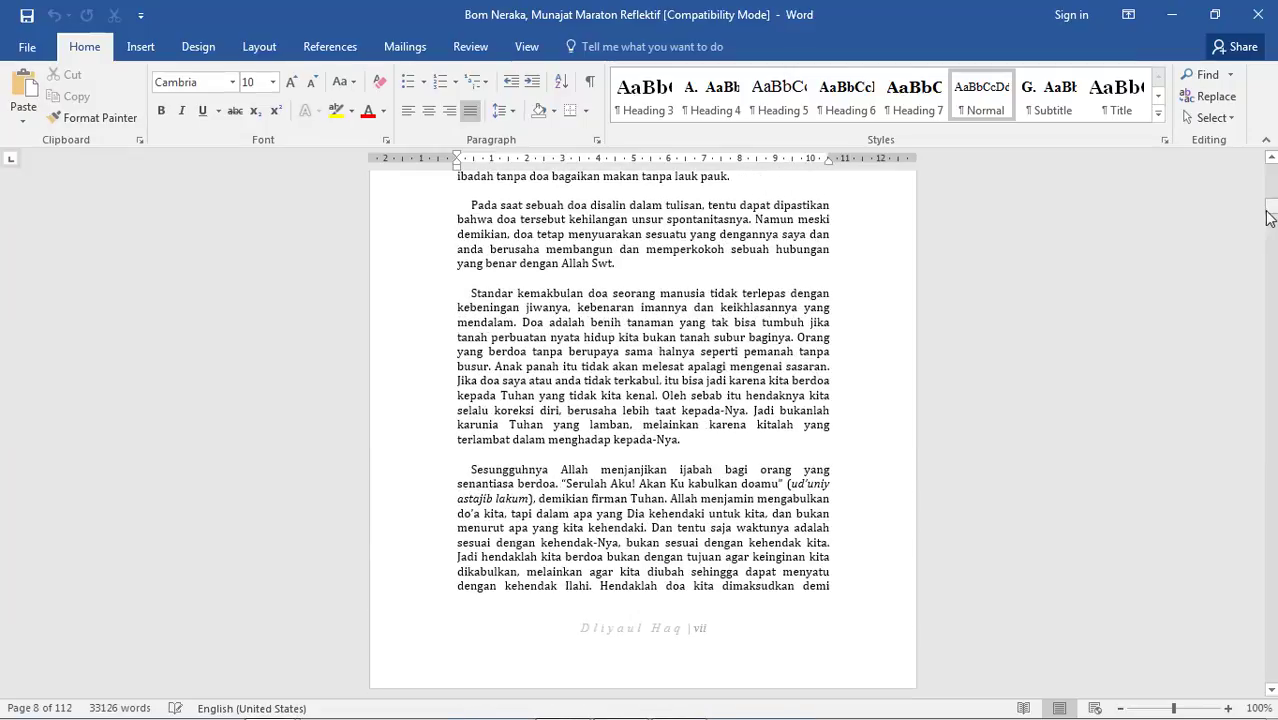
left_click_drag(1272, 214, 1274, 243)
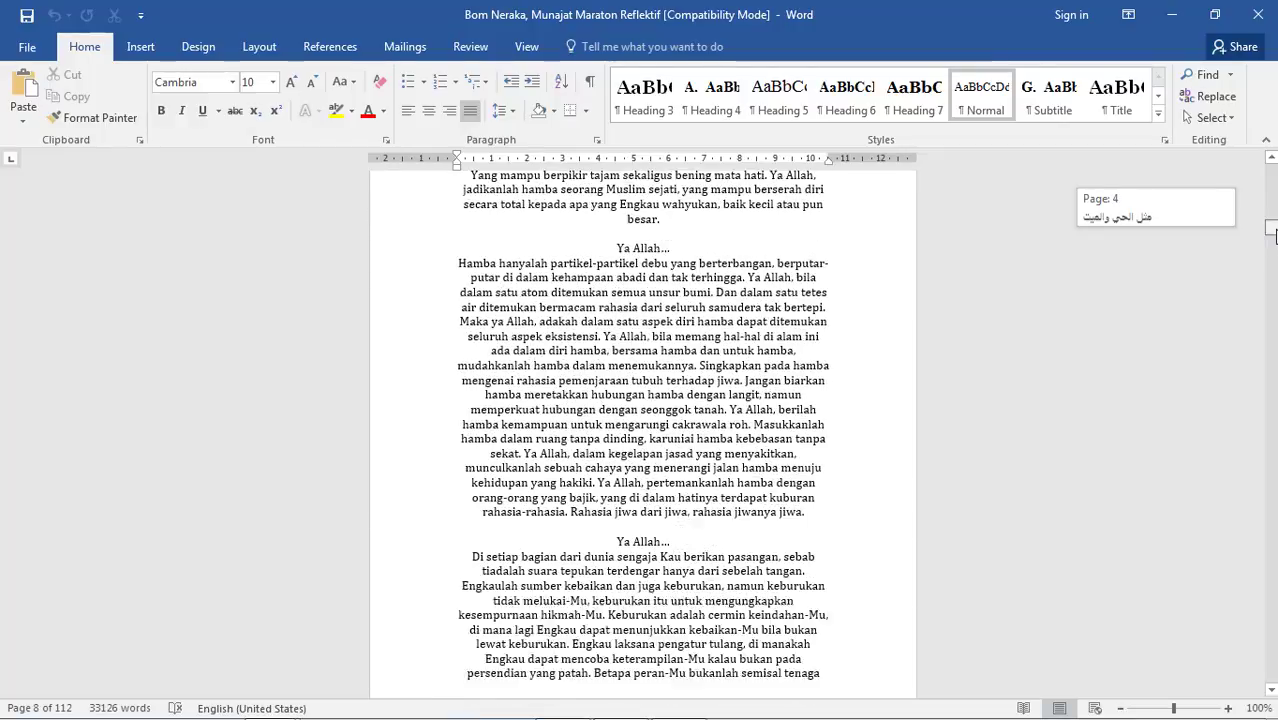
left_click_drag(1274, 243, 1274, 233)
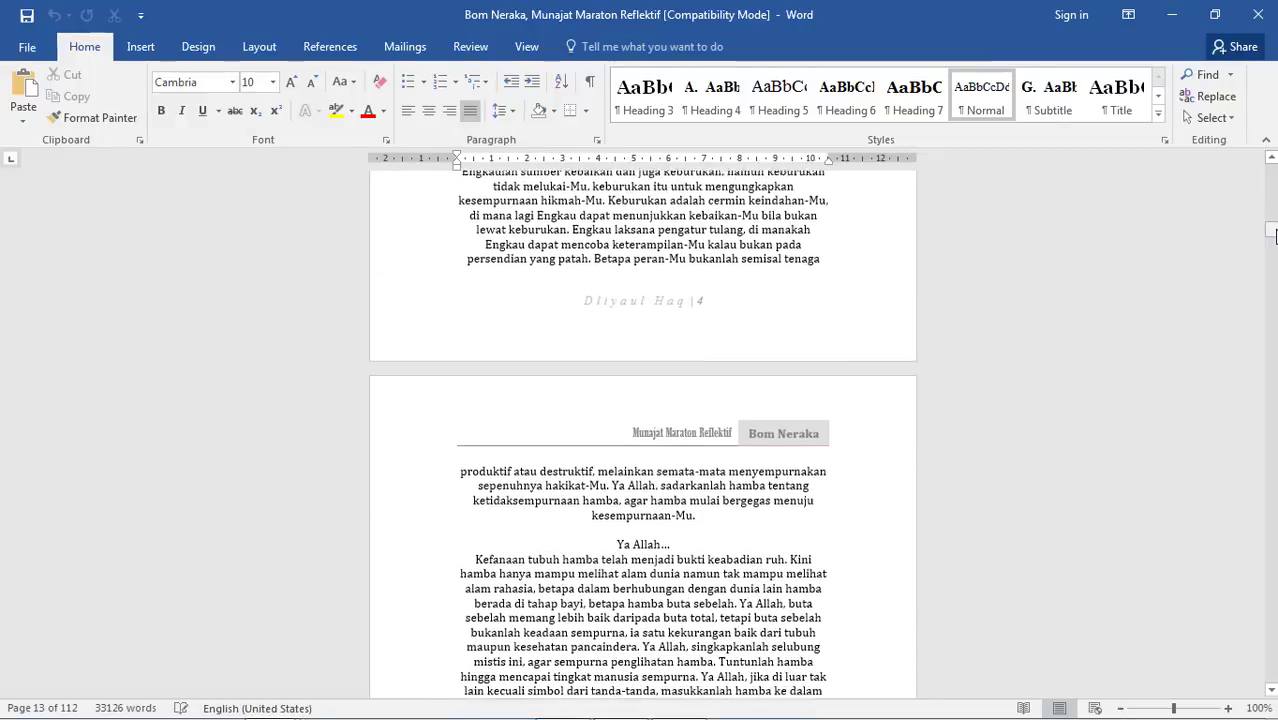
scroll(643, 430, "up", 5)
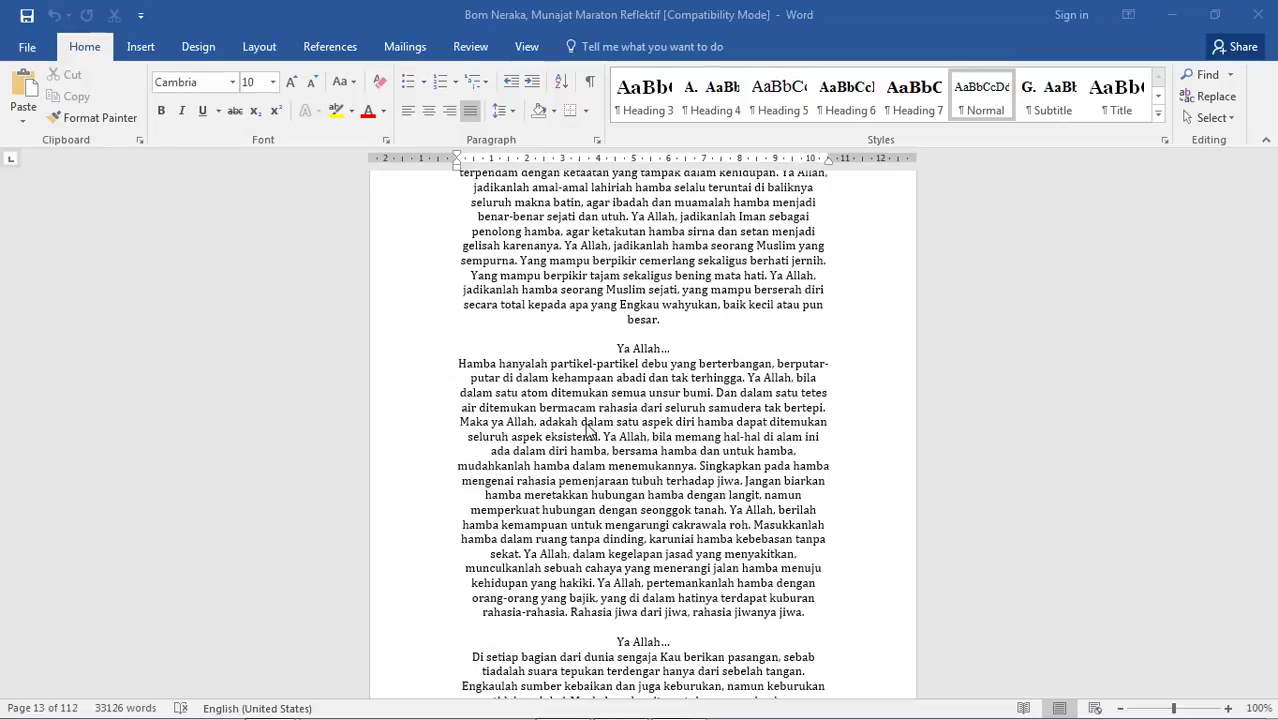
- Use the Alt, F KeyTips to open the book's File Info page (112 pages, 33126 words)
left_click(590, 433)
key("alt")
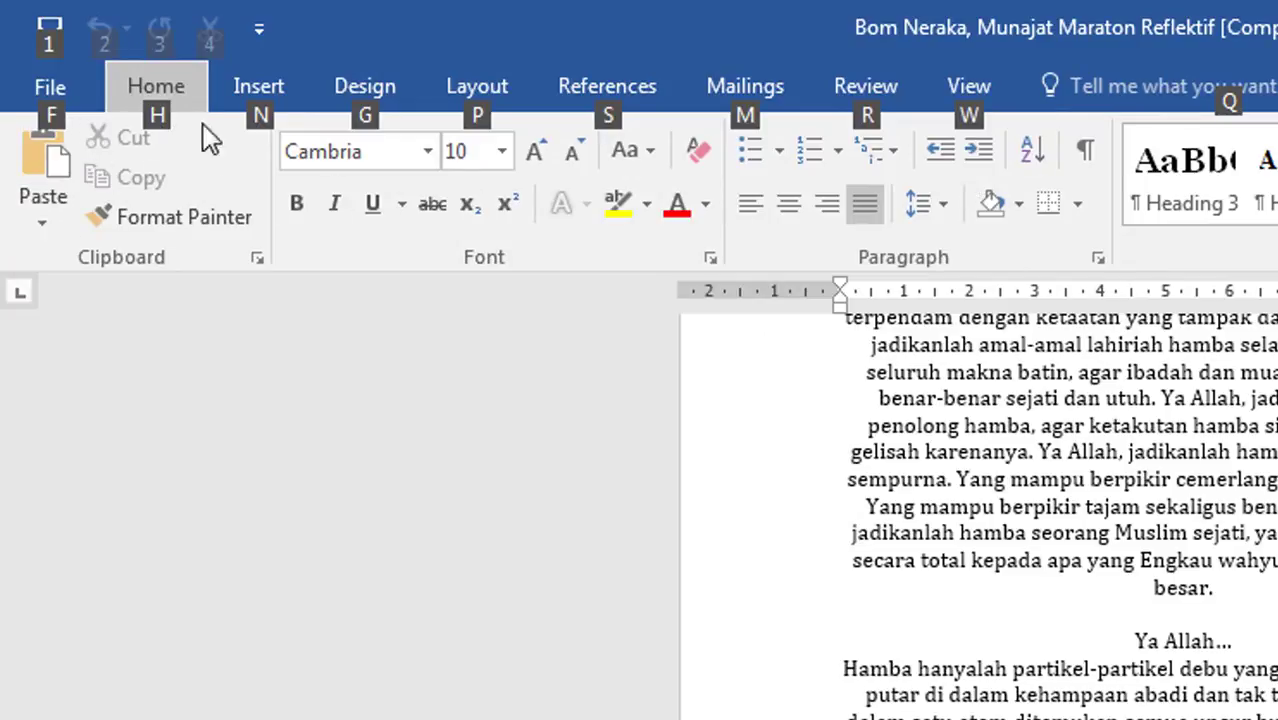
key("alt")
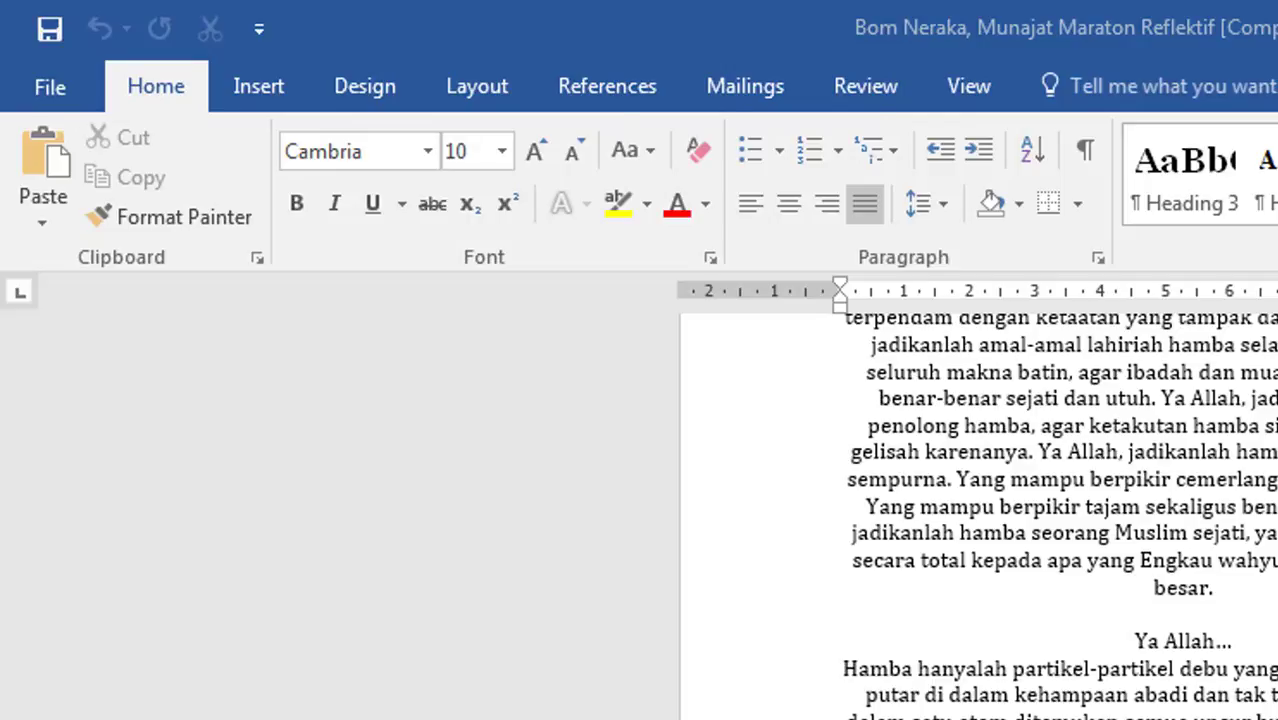
key("alt")
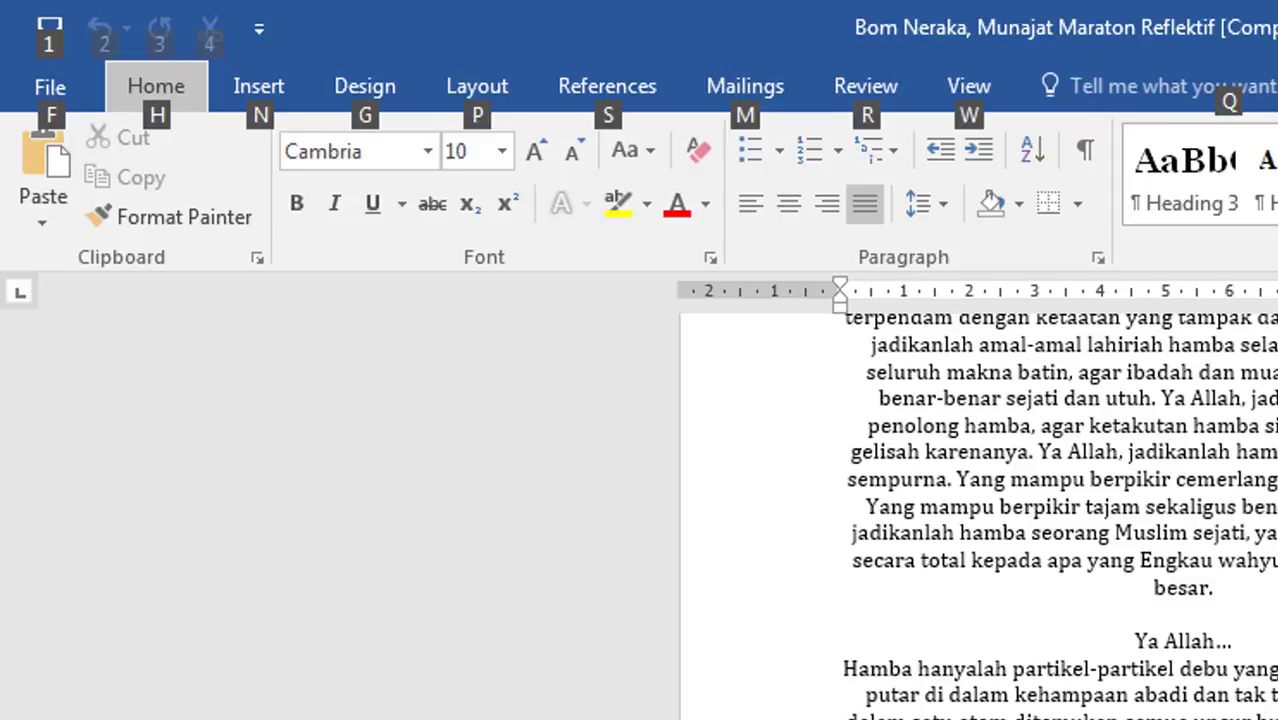
key("f")
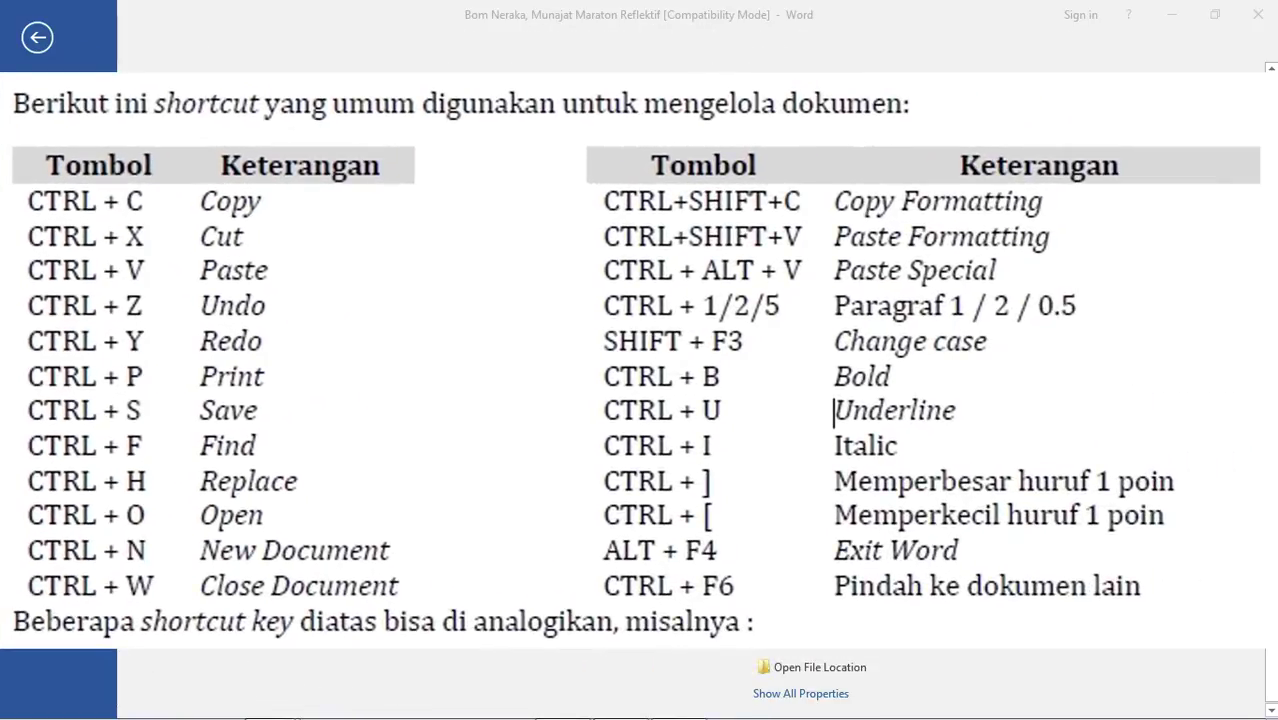
- Press Esc to leave File Info and return to page 13 of the book
key("Escape")
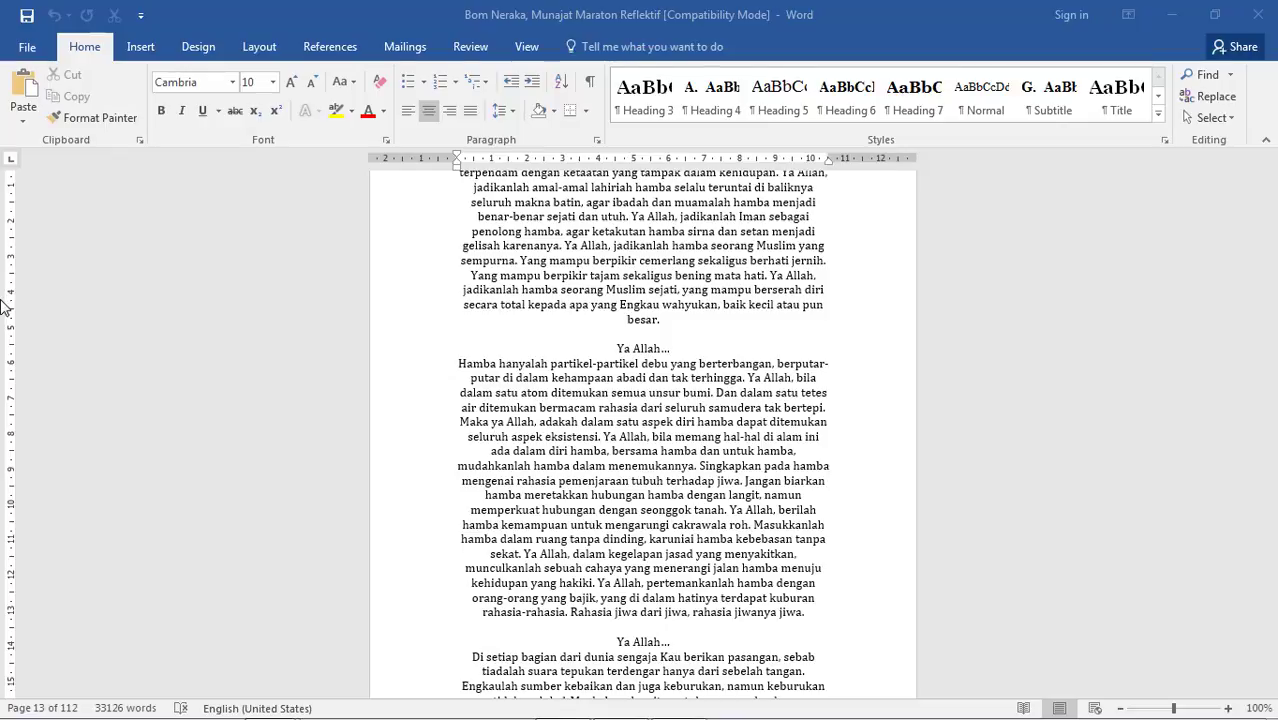
- Turn on the Navigation Pane from View, close it, then reopen it for searching with Ctrl+F
left_click(527, 48)
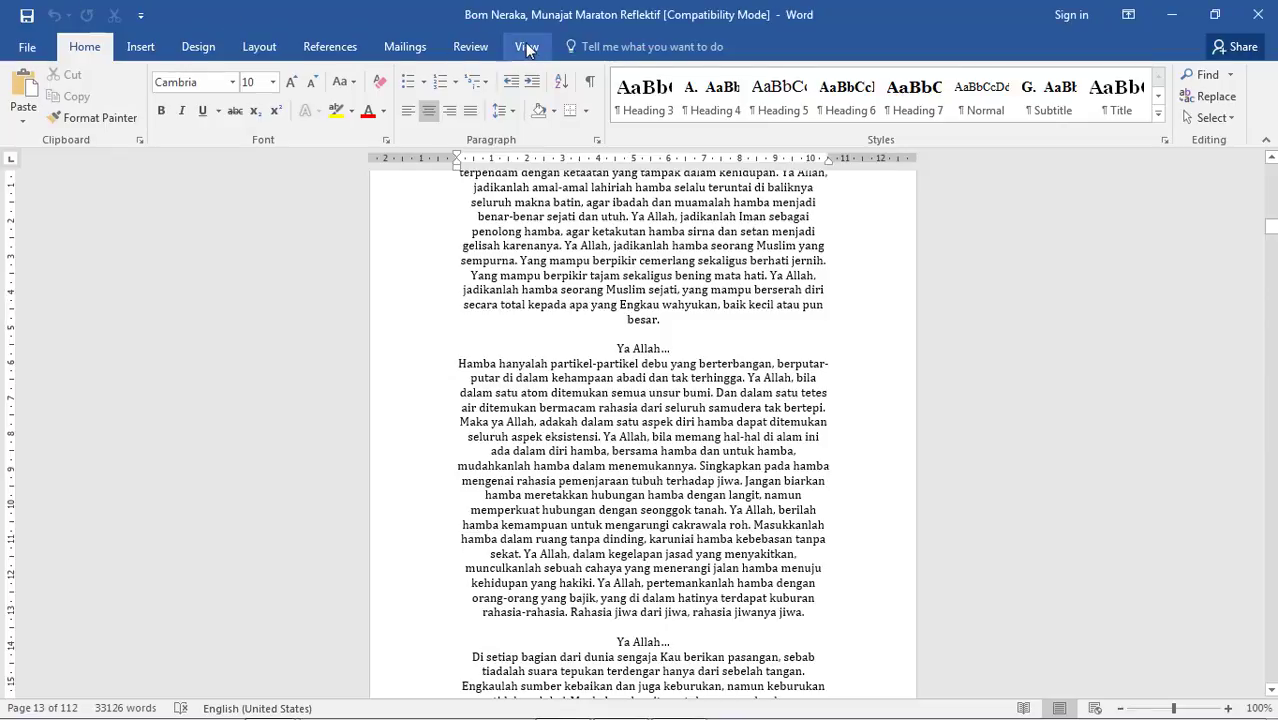
left_click(527, 48)
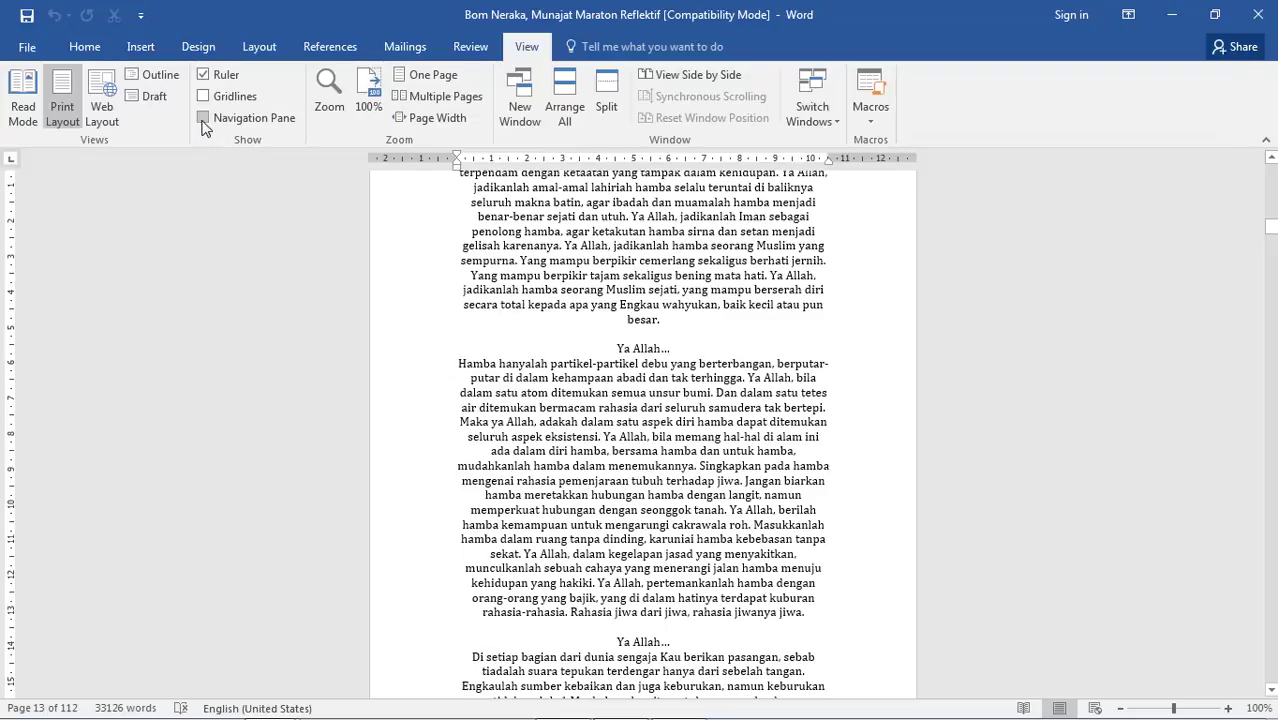
left_click(203, 118)
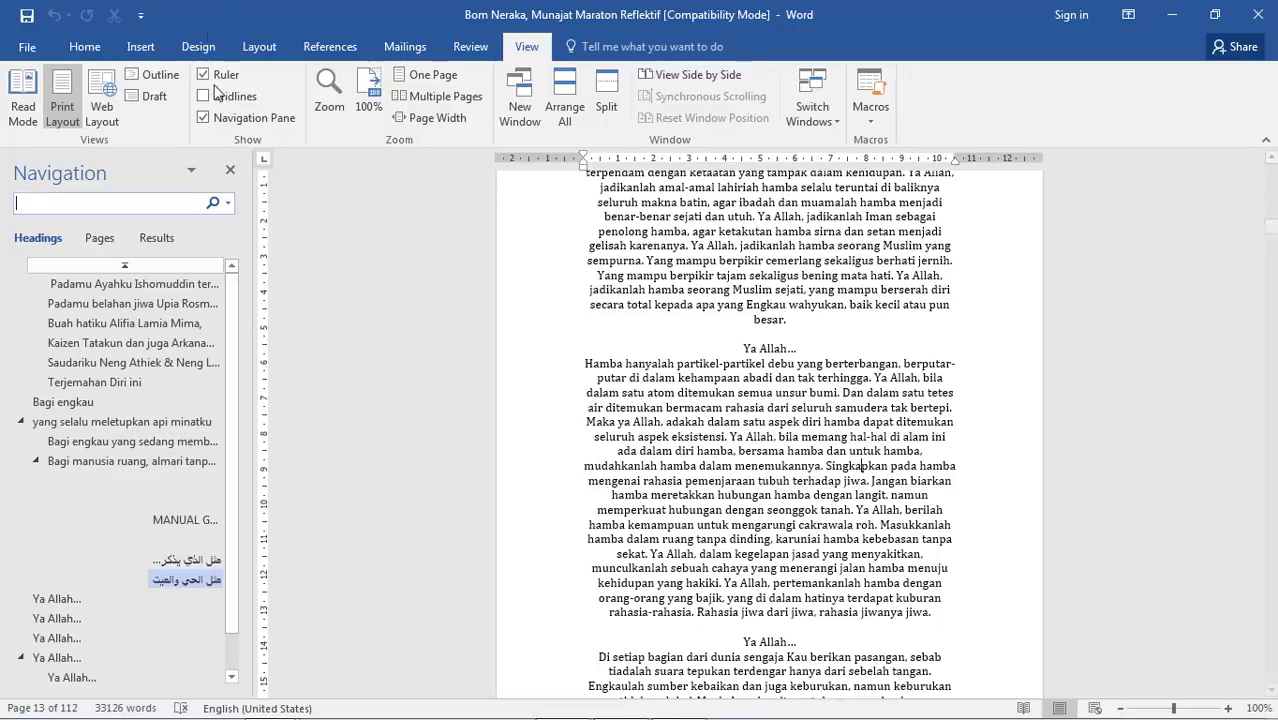
left_click(230, 174)
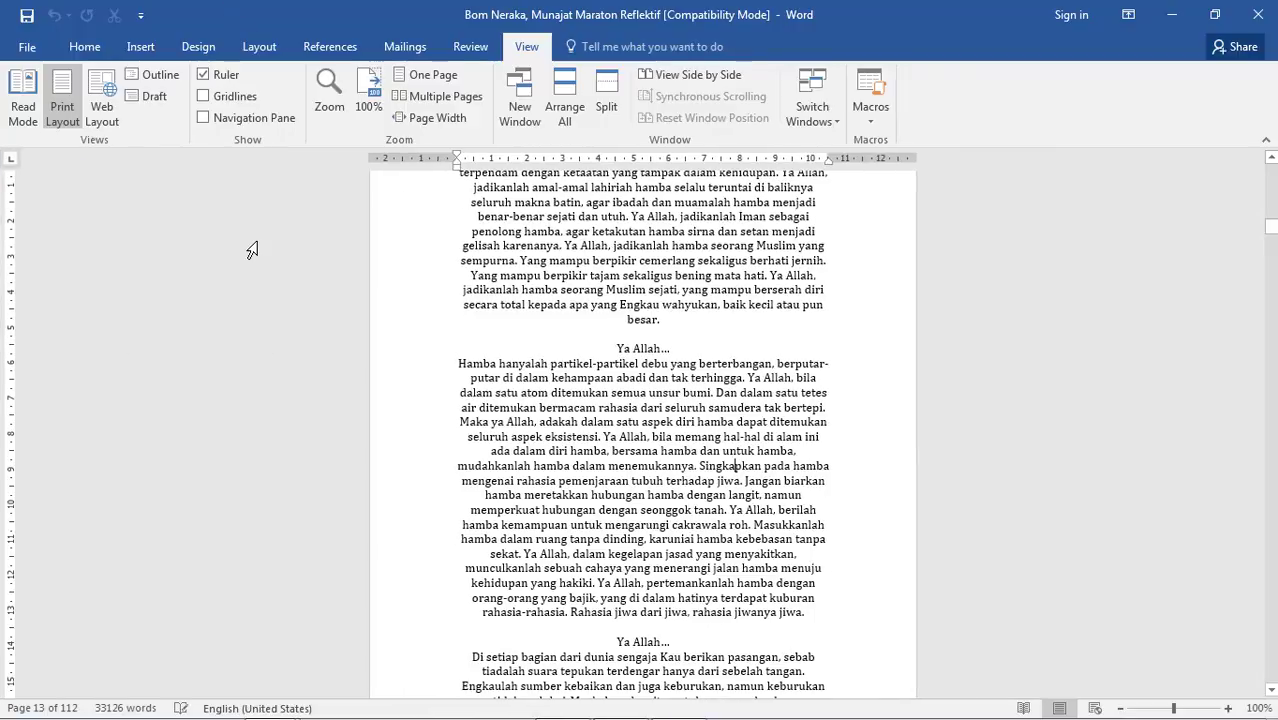
key("ctrl+f")
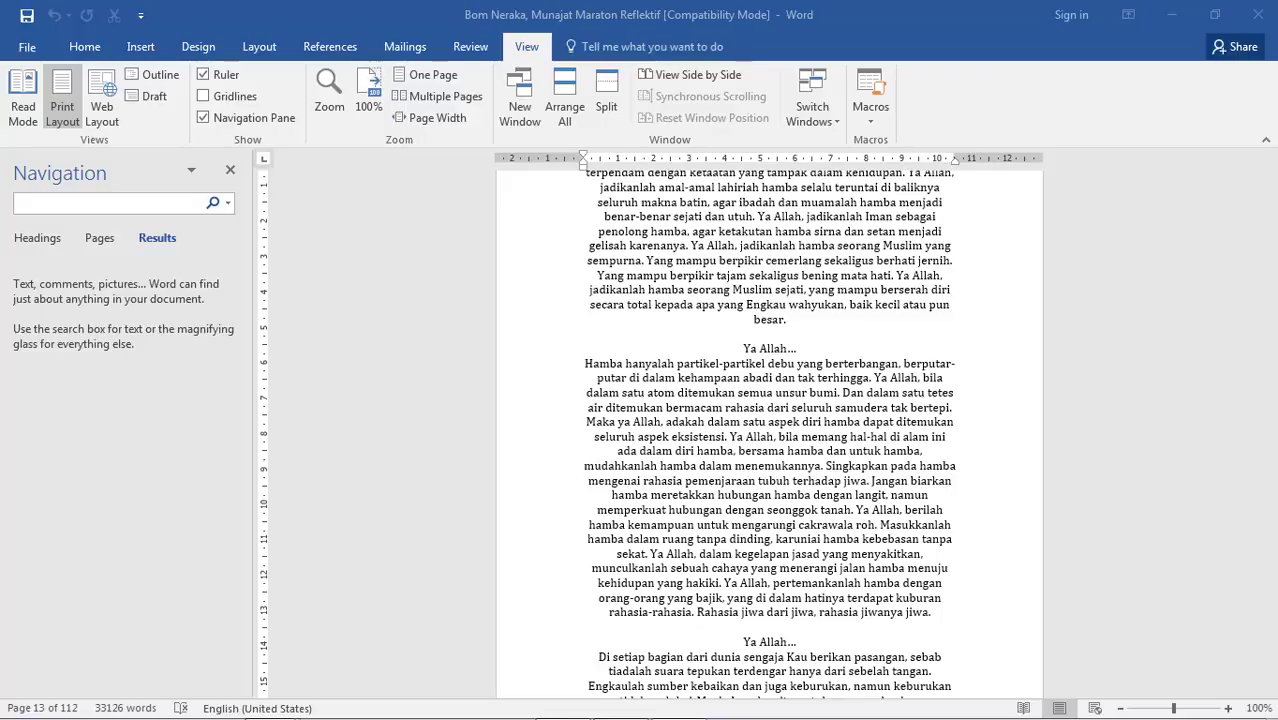
- Search the book for 'Allah' in the Navigation pane, finding 998 matches
left_click(150, 204)
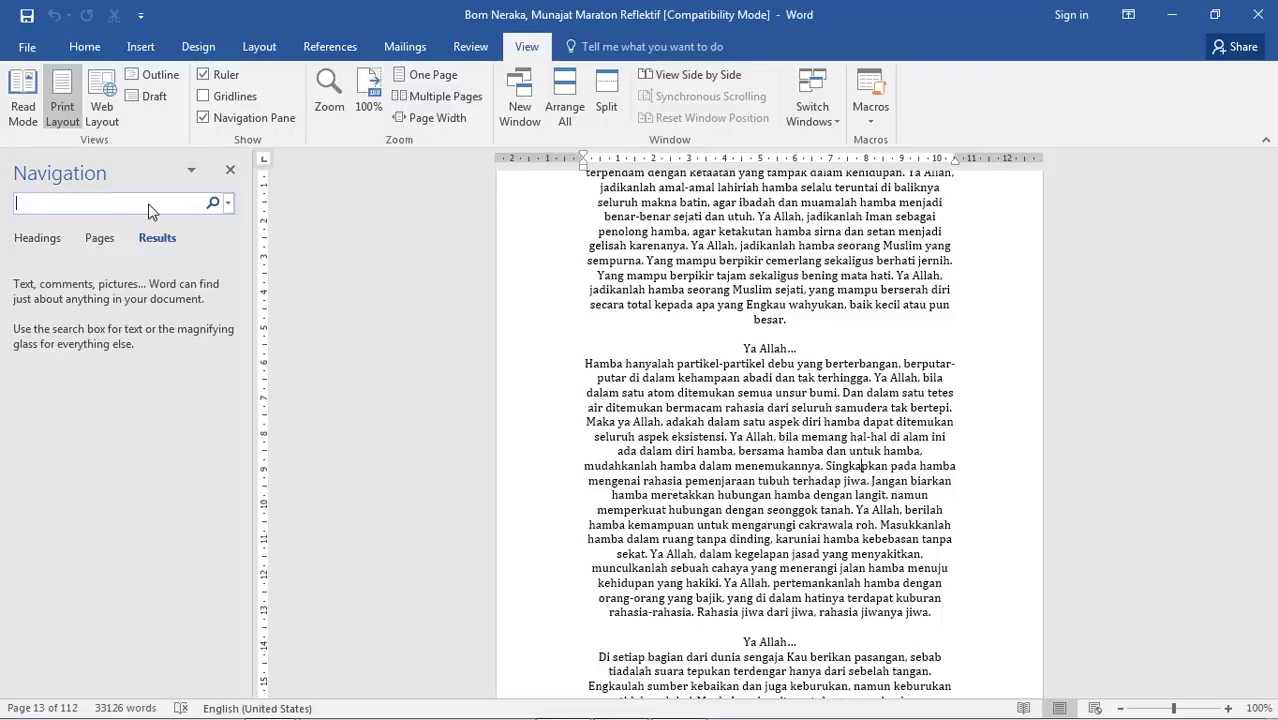
type("aLL")
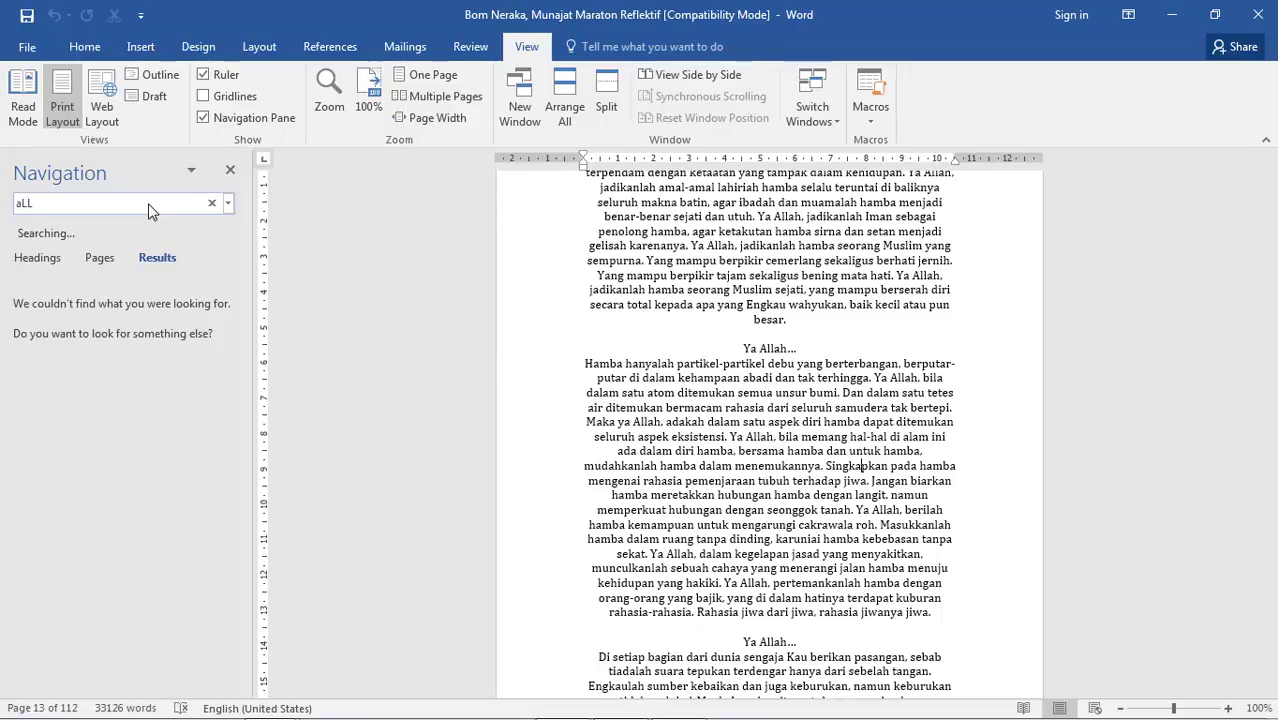
key("BackSpace")
key("BackSpace")
key("BackSpace")
type("Allah")
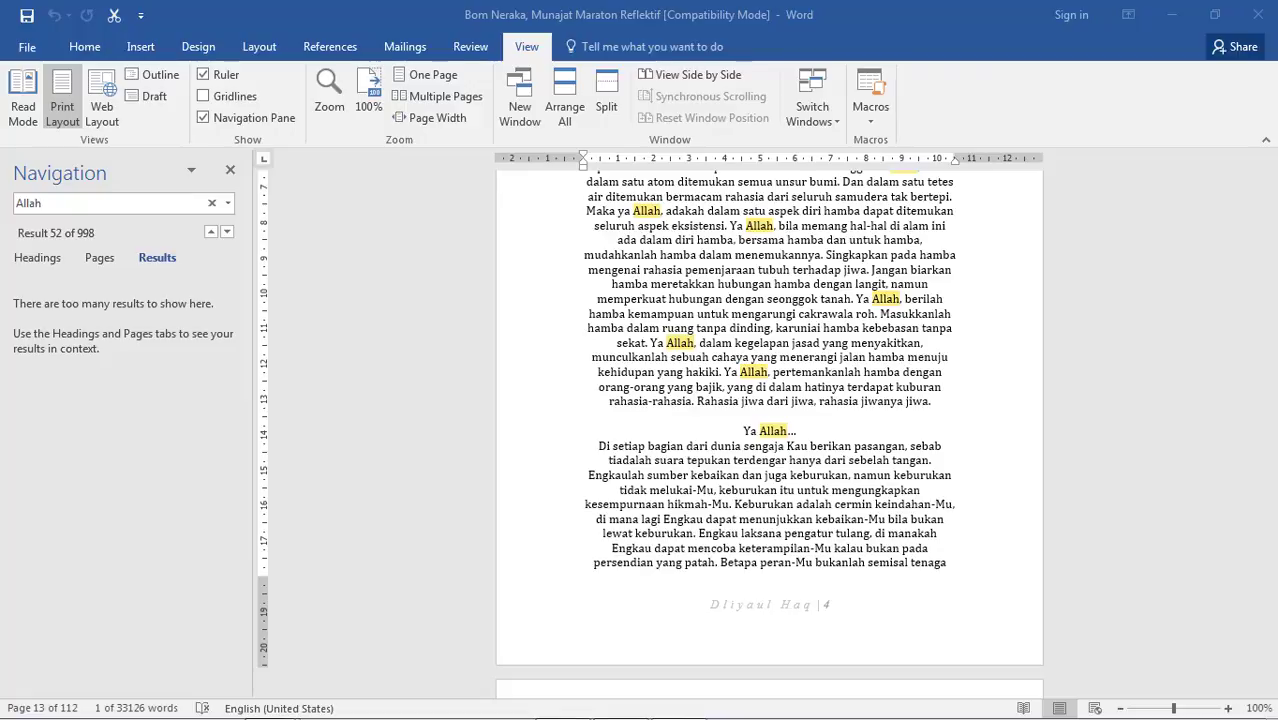
- Cycle the Navigation pane through Pages, Headings and Results, settling on Headings with Allah matches highlighted
left_click(100, 262)
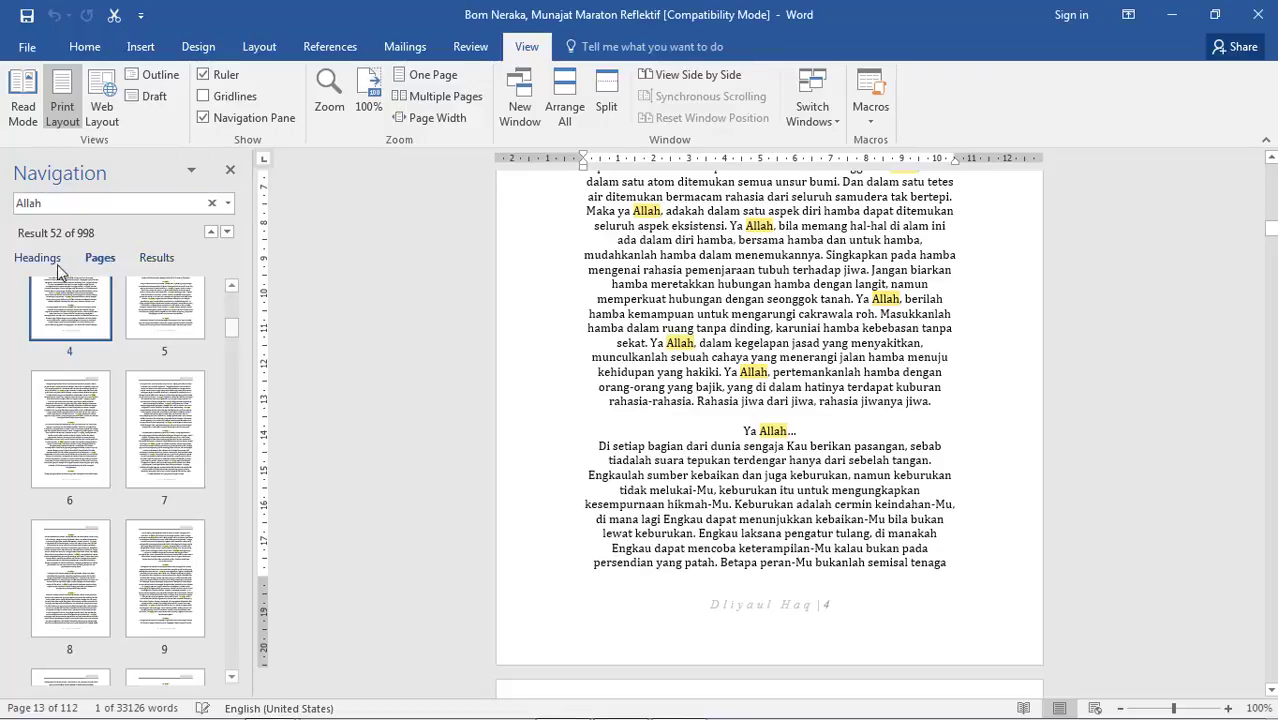
left_click(46, 262)
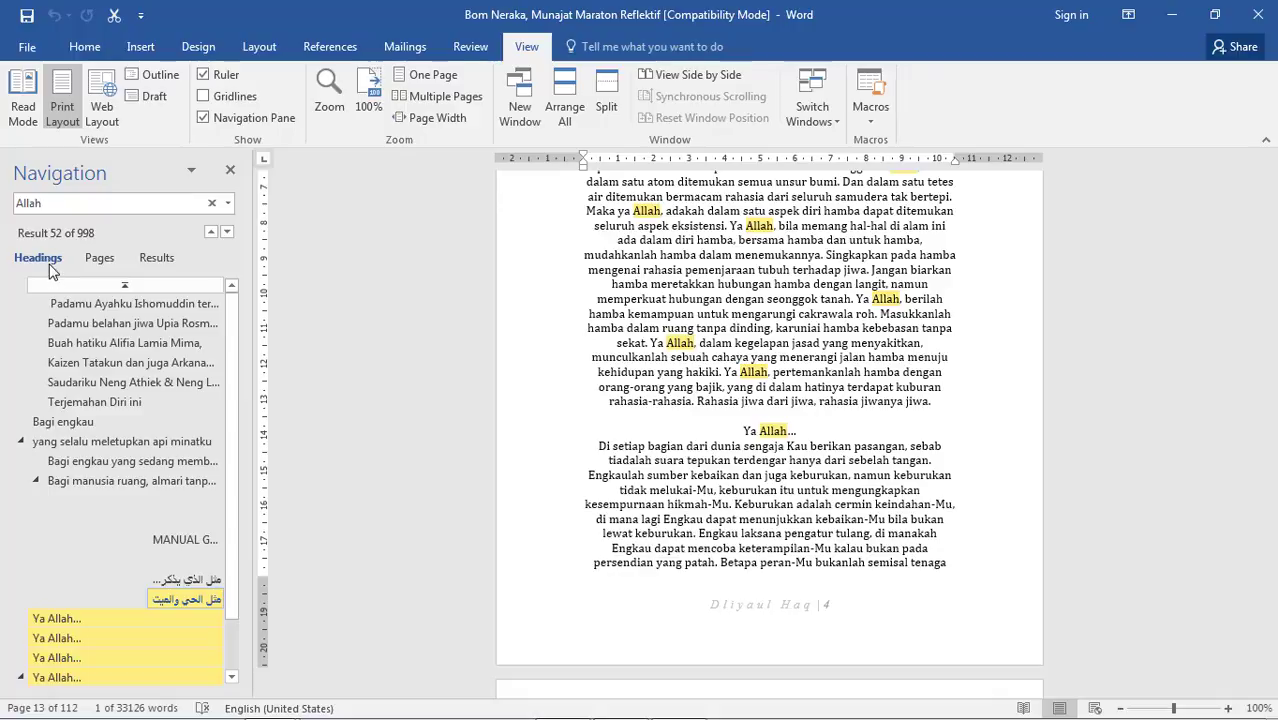
left_click(99, 262)
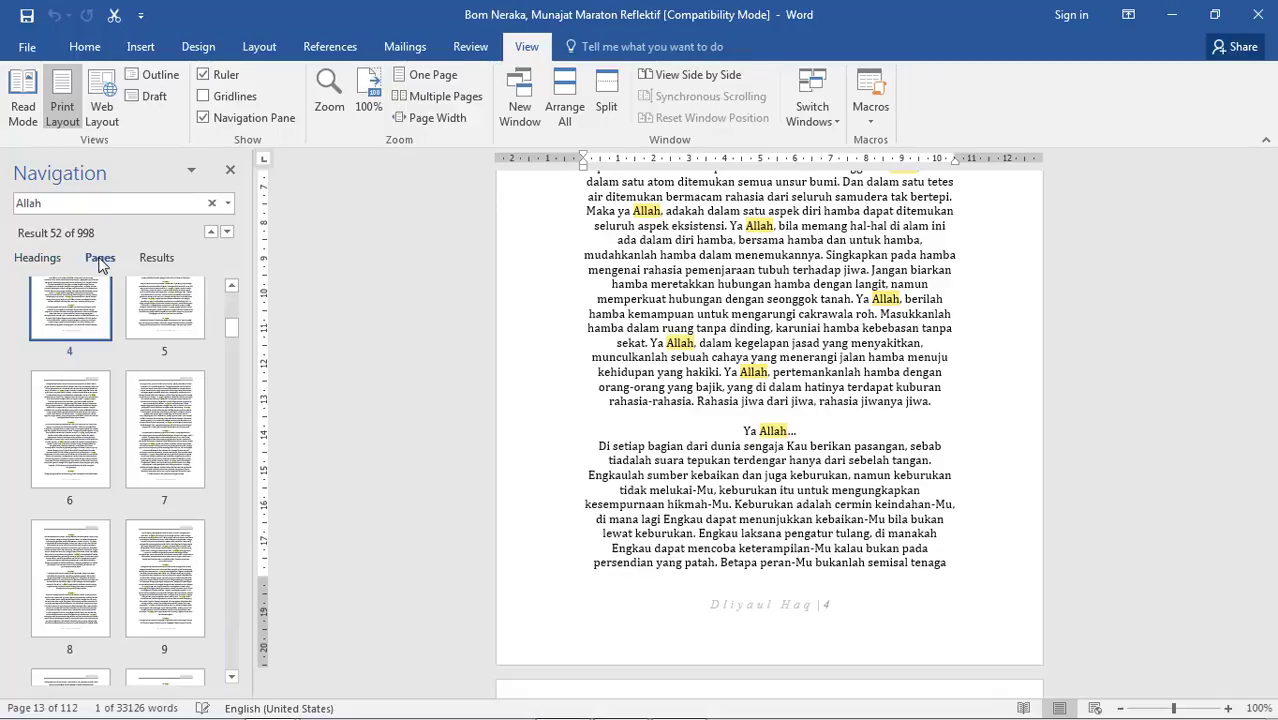
left_click(157, 262)
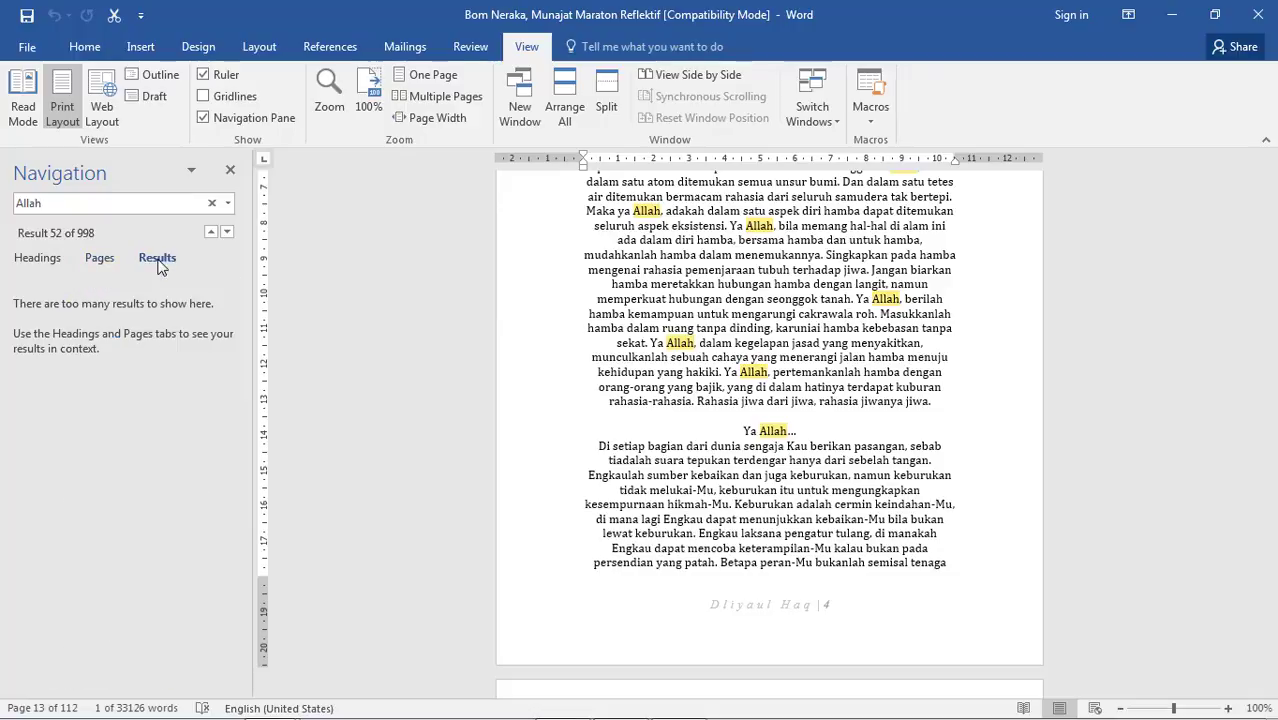
left_click(45, 260)
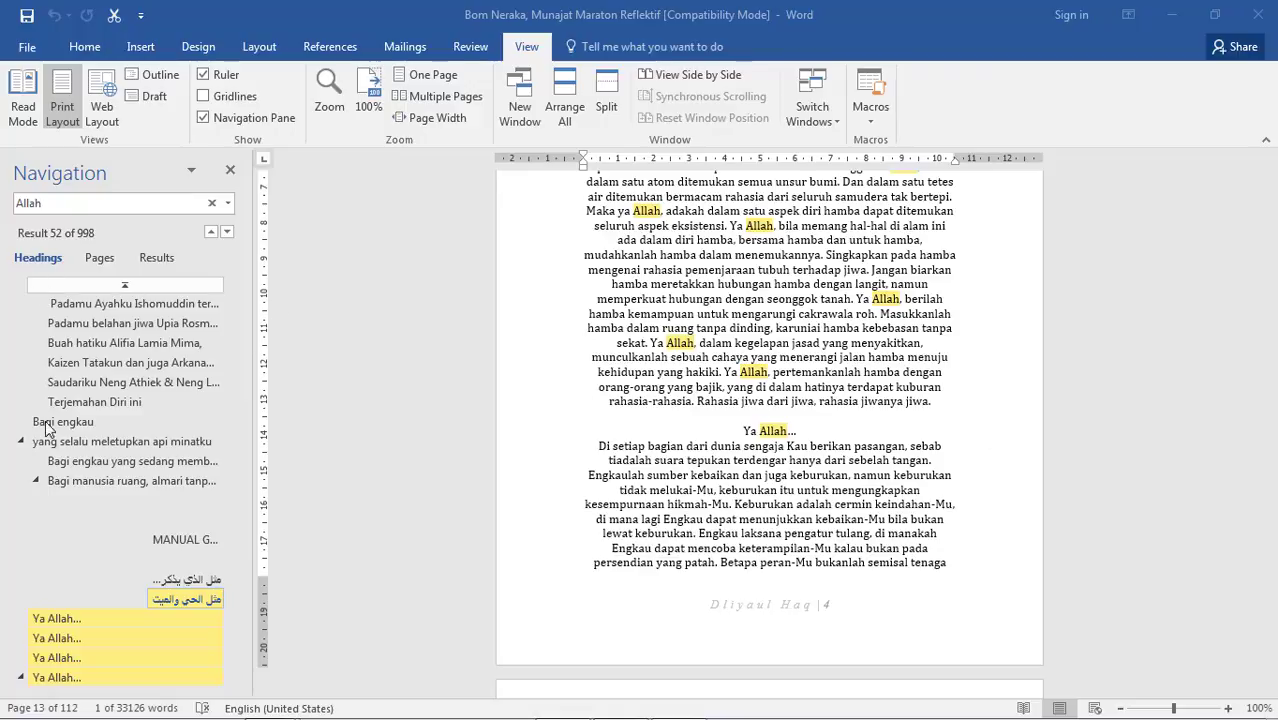
- Collapse two heading sections, including 'yang selalu meletupkan api minatku', jump to a heading, then show page thumbnails
left_click(36, 481)
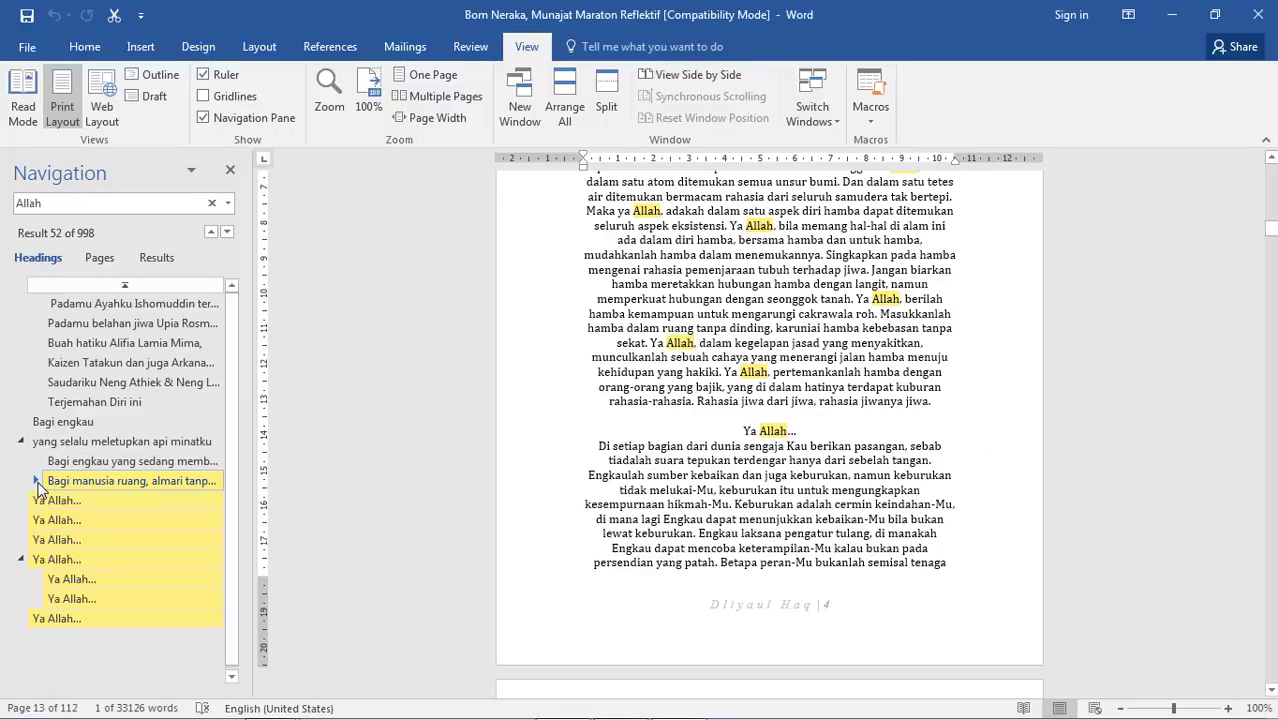
left_click(20, 441)
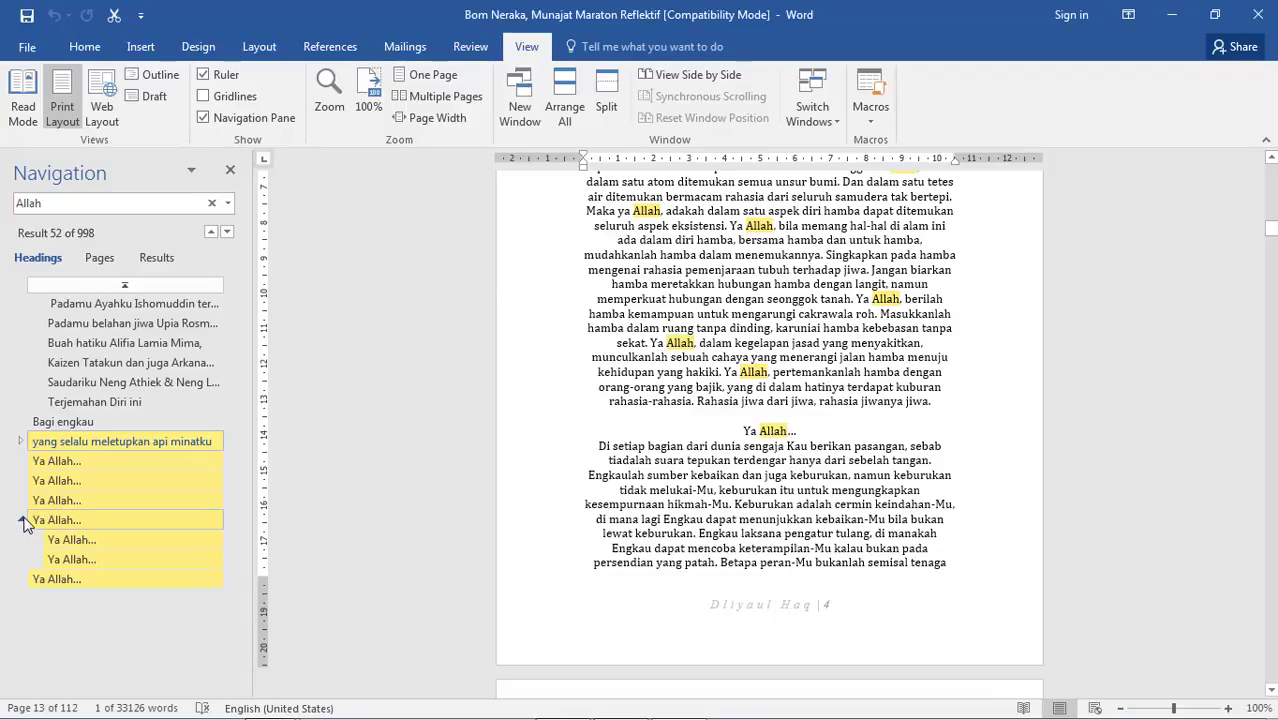
left_click(33, 421)
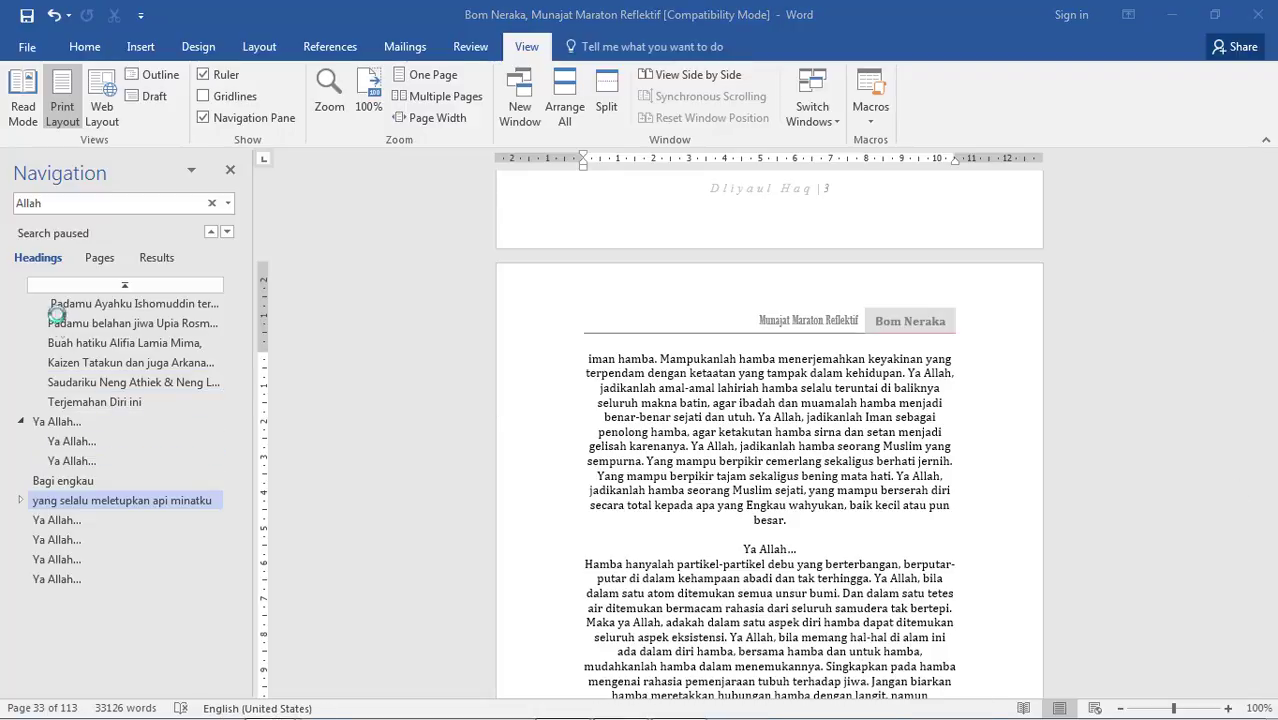
left_click(101, 262)
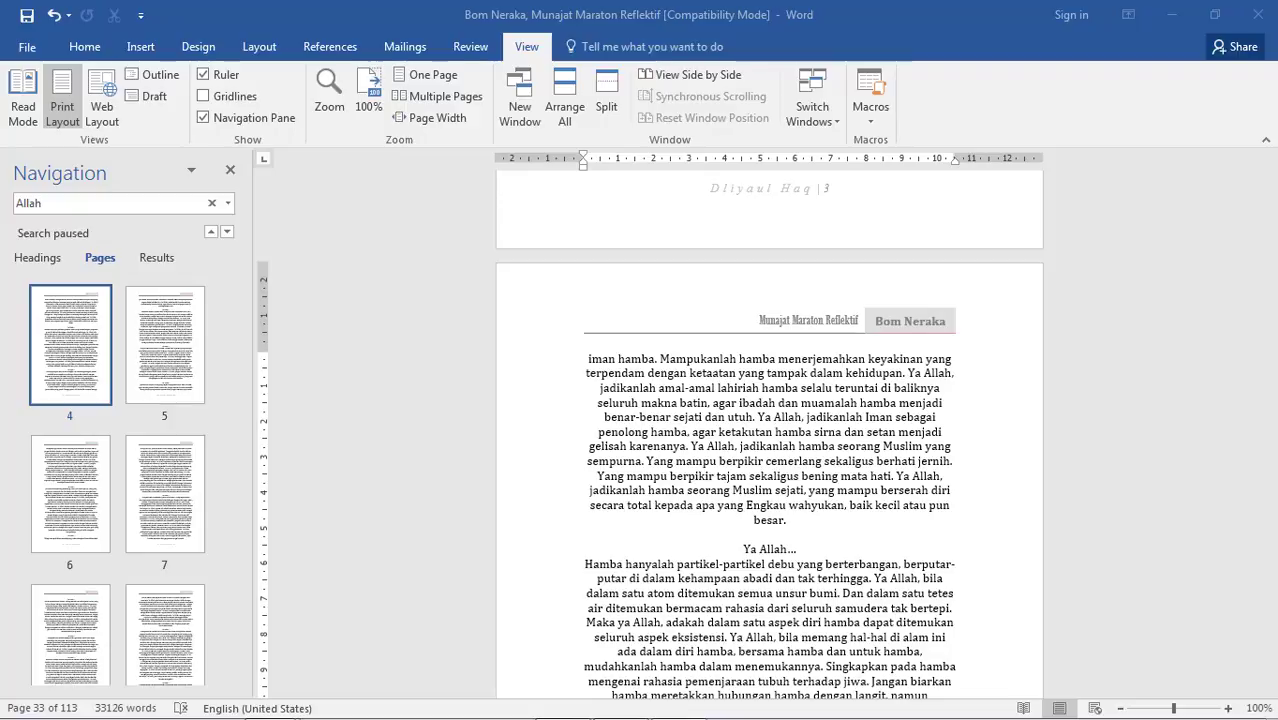
- Resume the paused 'Allah' search from the Results view, advancing to match 225 of 998
left_click(158, 260)
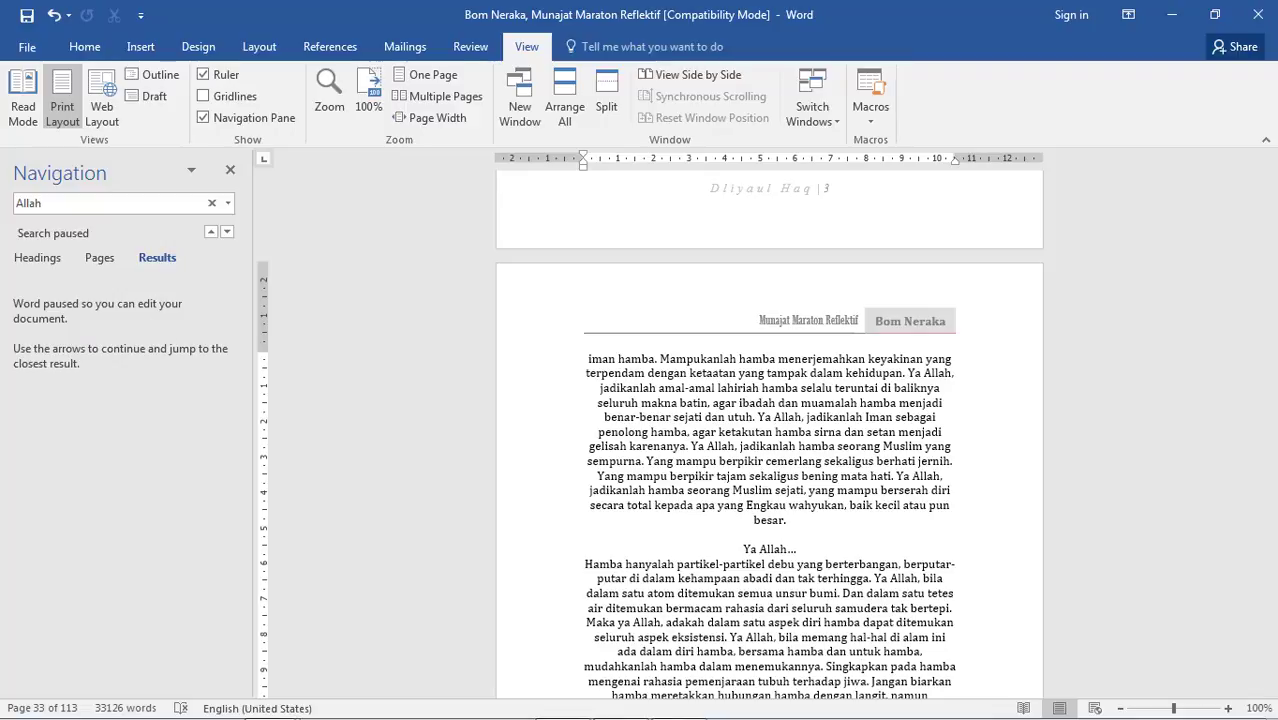
double_click(50, 203)
key("Return")
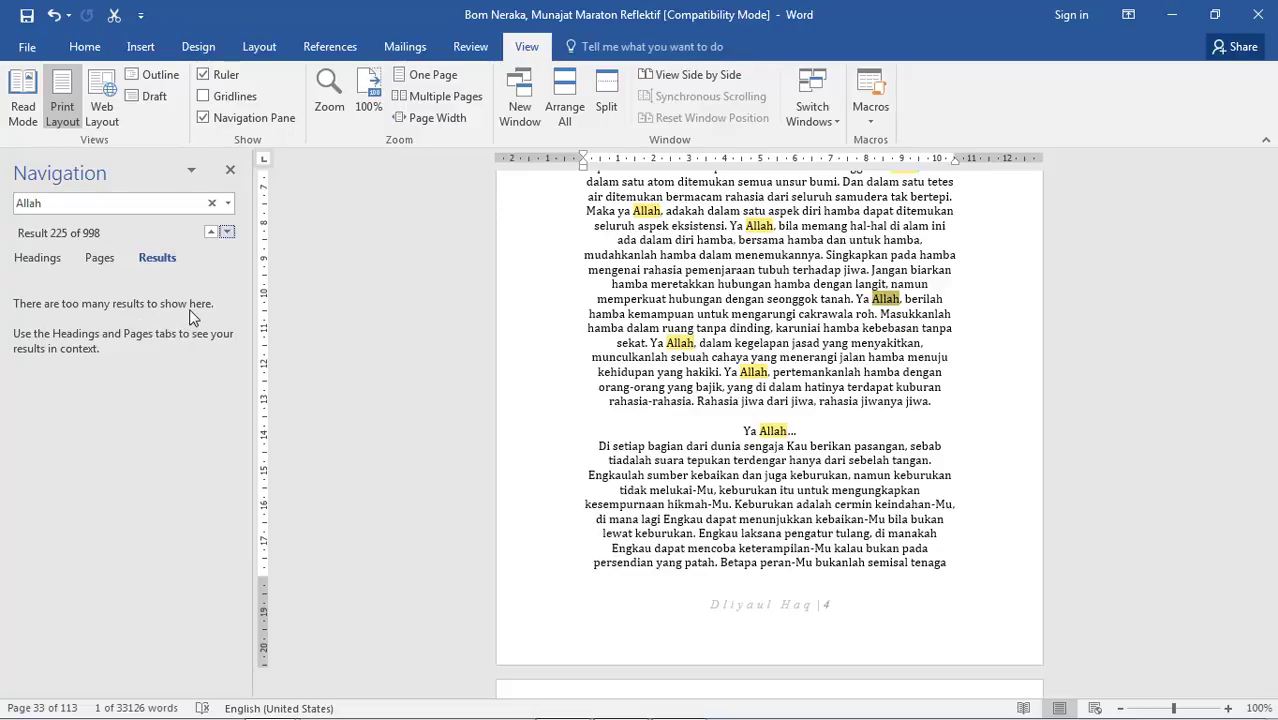
- Replace the 'Allah' search term with 'Pasangan' in the Navigation search box
left_click(59, 202)
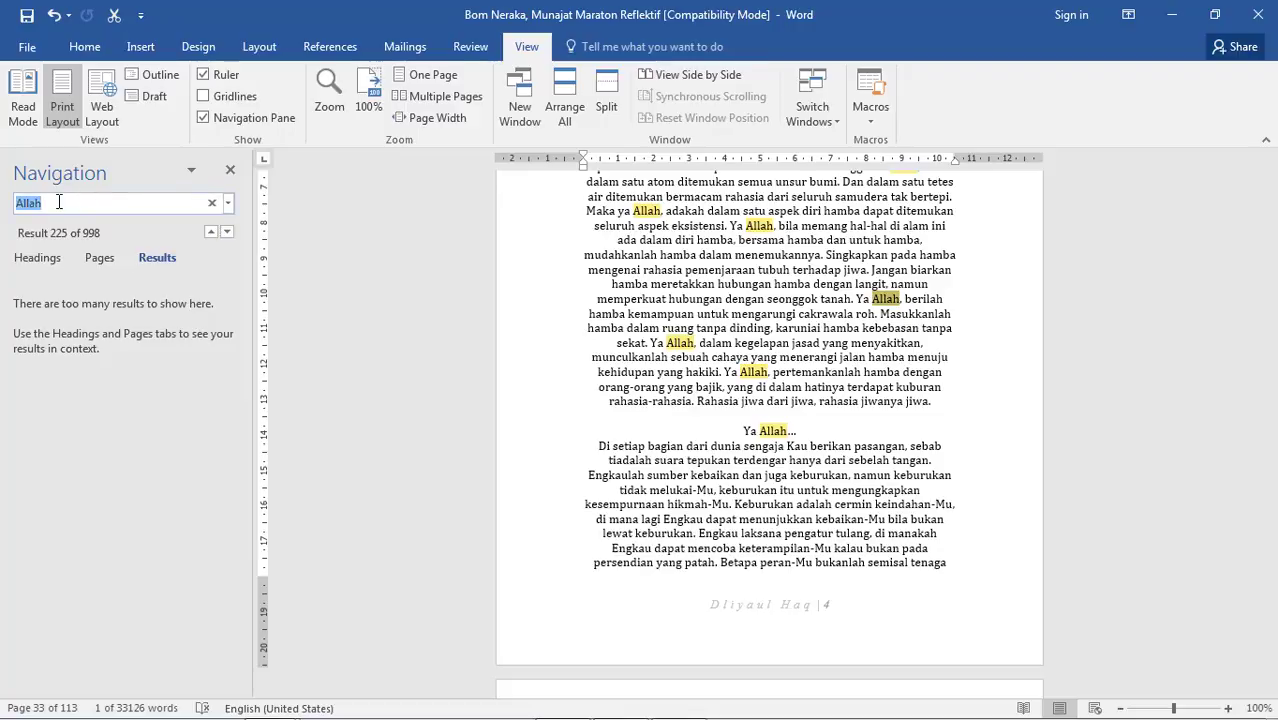
type("Pasangan")
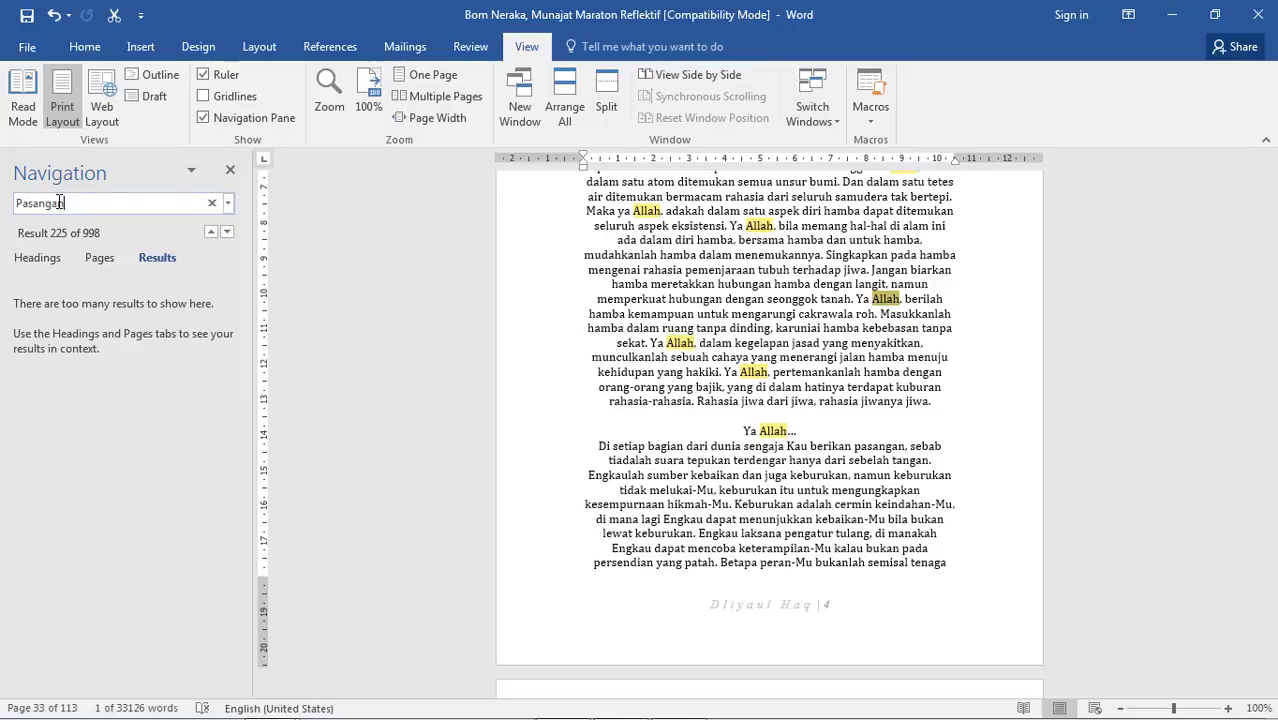